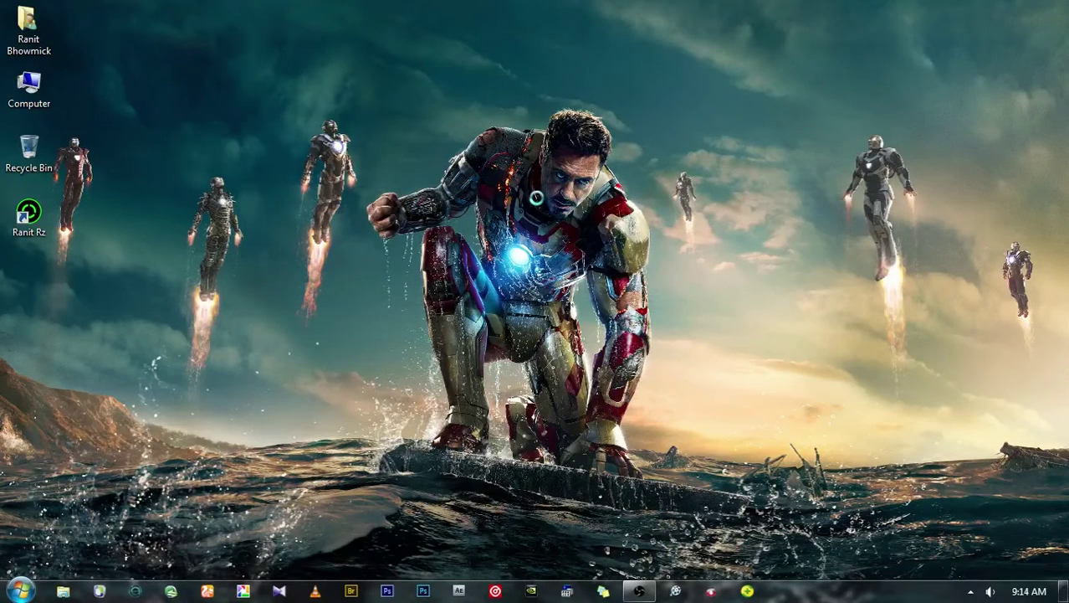
Launch Photoshop CC 2015 from the taskbar, refreshing the desktop while it loads
right_click(508, 149)
left_click(538, 192)
left_click(422, 591)
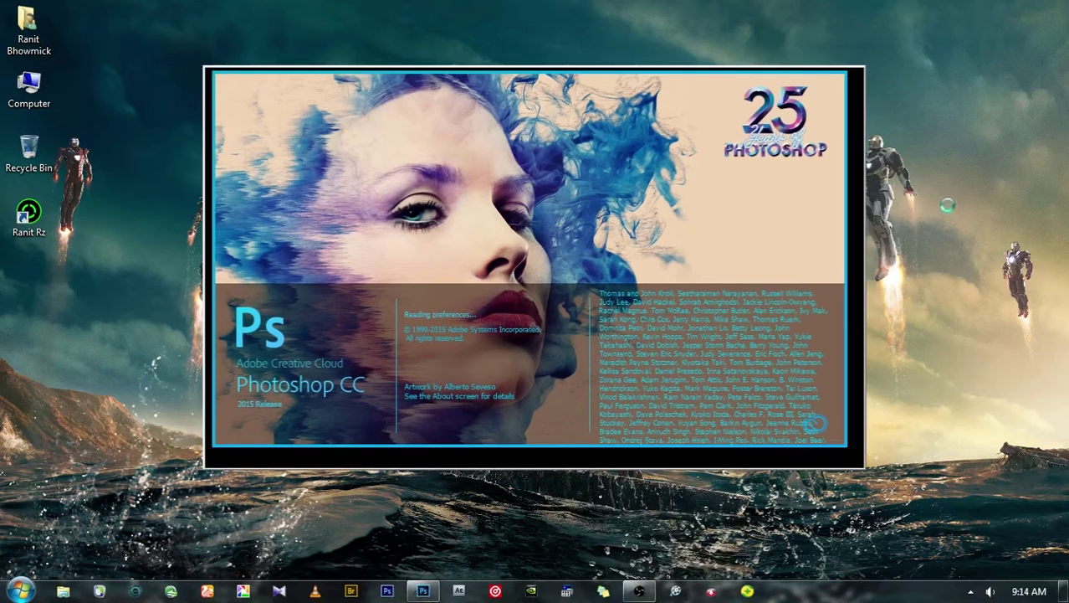
right_click(947, 205)
left_click(950, 243)
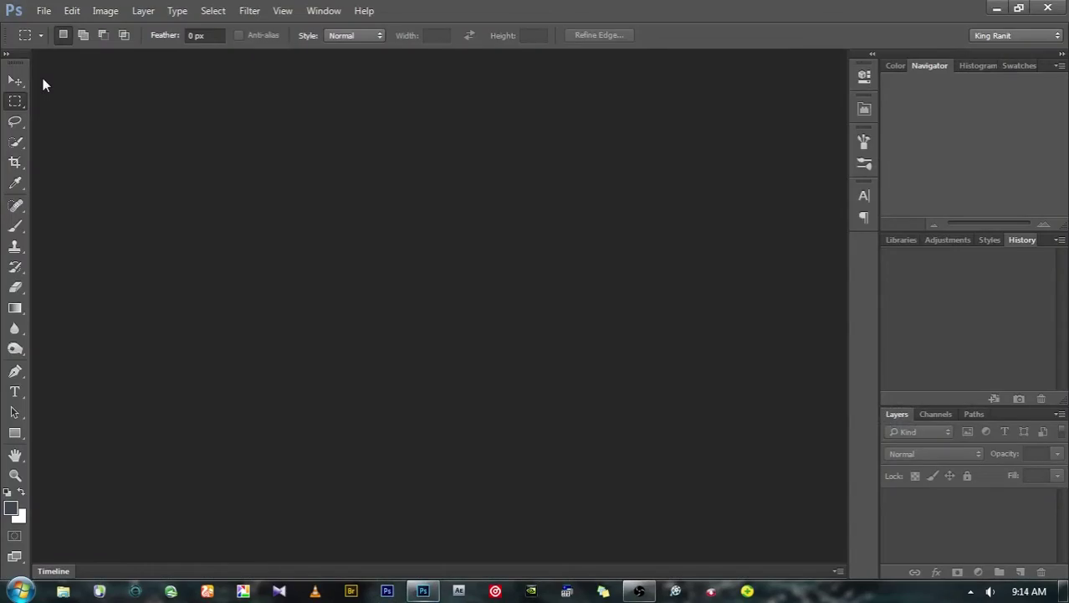
left_click(42, 11)
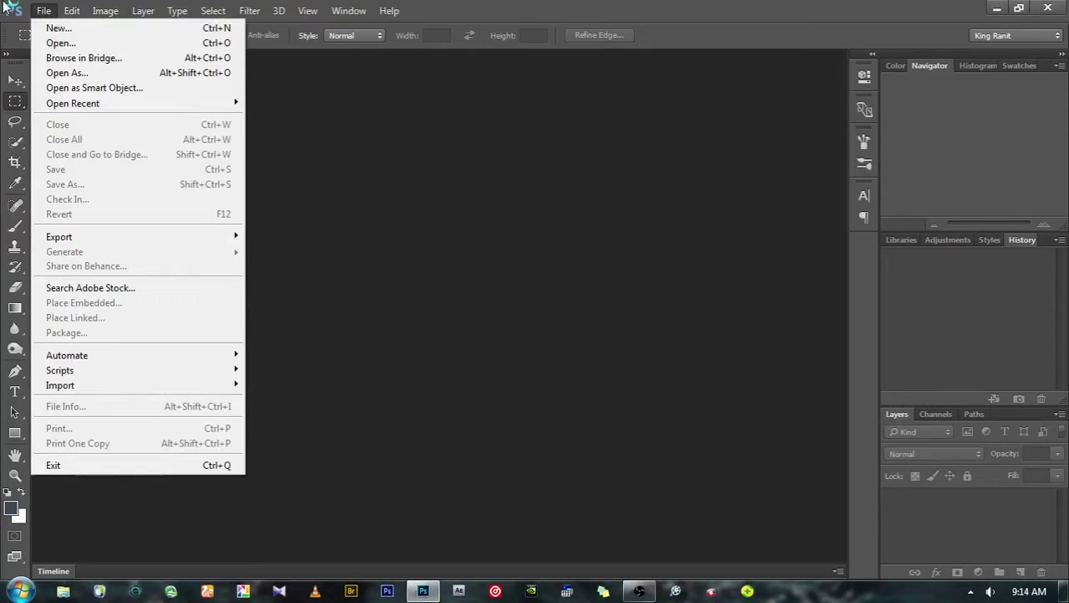
left_click(54, 42)
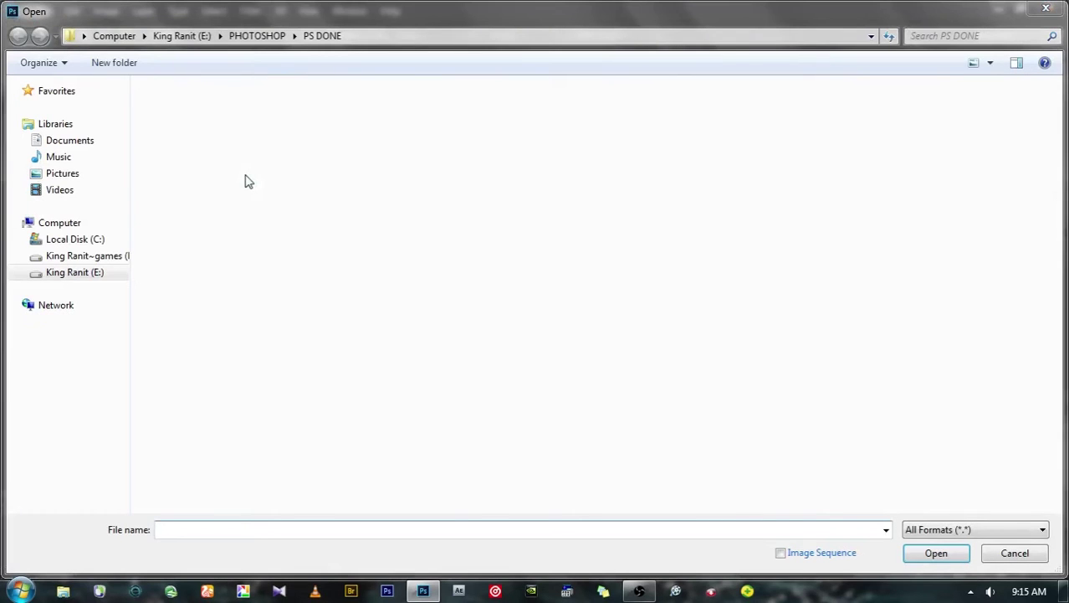
left_click(62, 173)
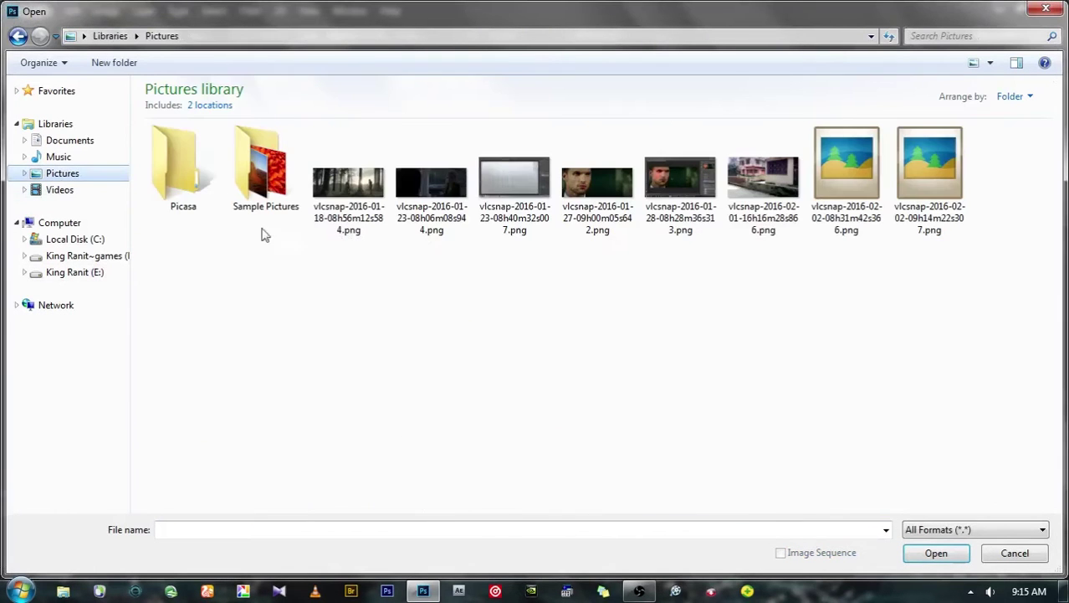
left_click(919, 193)
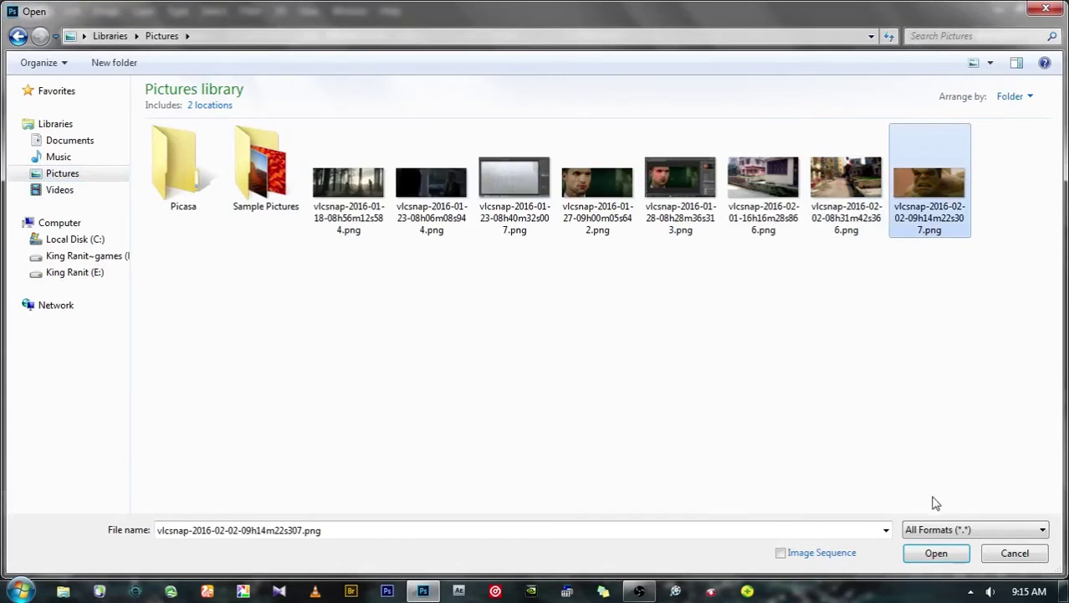
left_click(920, 553)
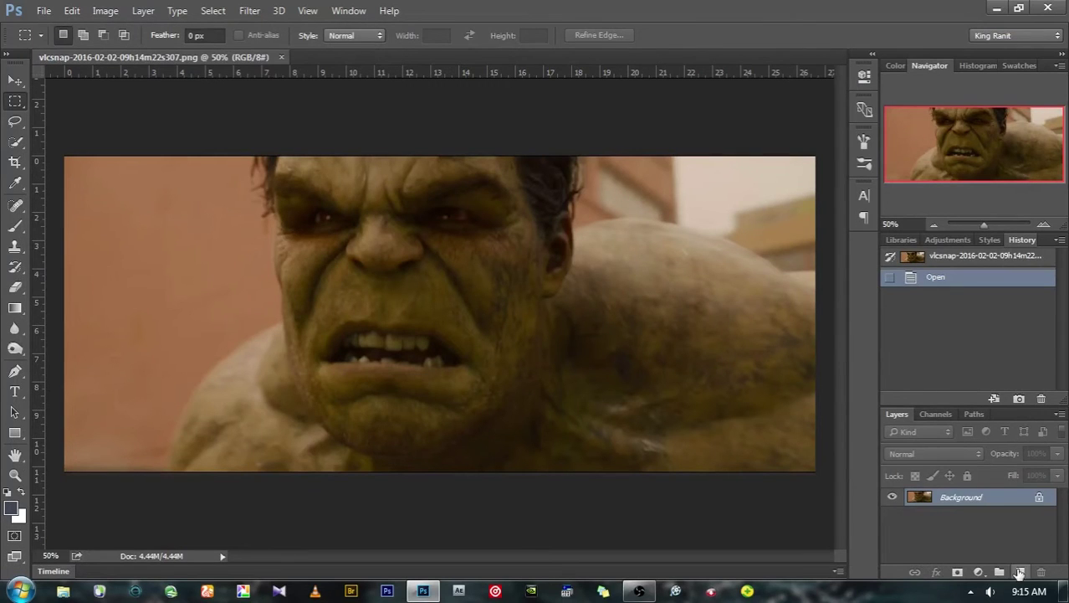
Add a new Layer 1 and set its blend mode to Color
left_click(1020, 571)
left_click(969, 514)
left_click(962, 501)
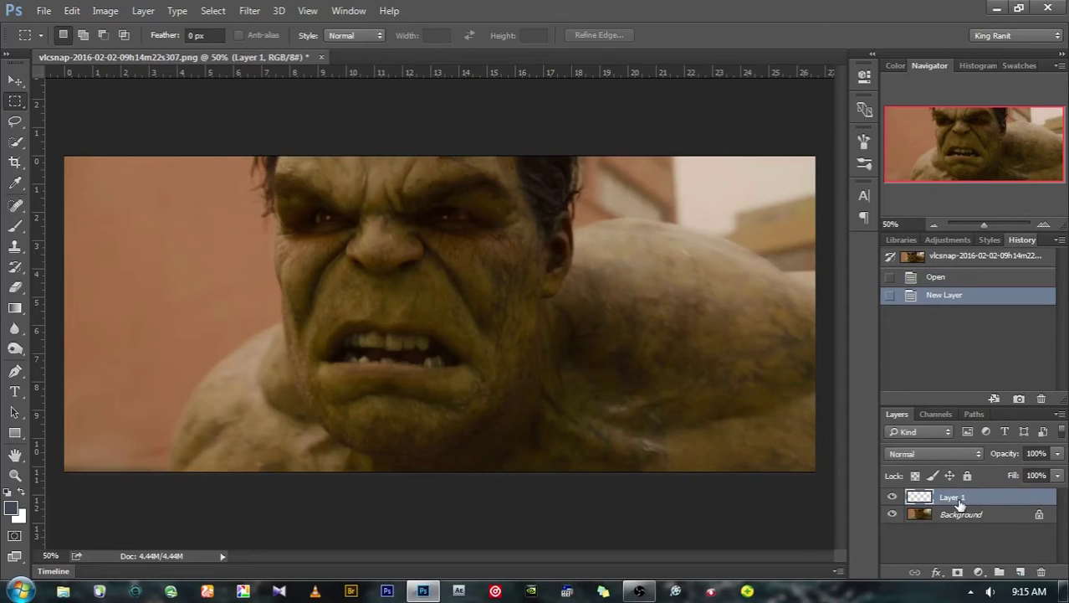
left_click(921, 454)
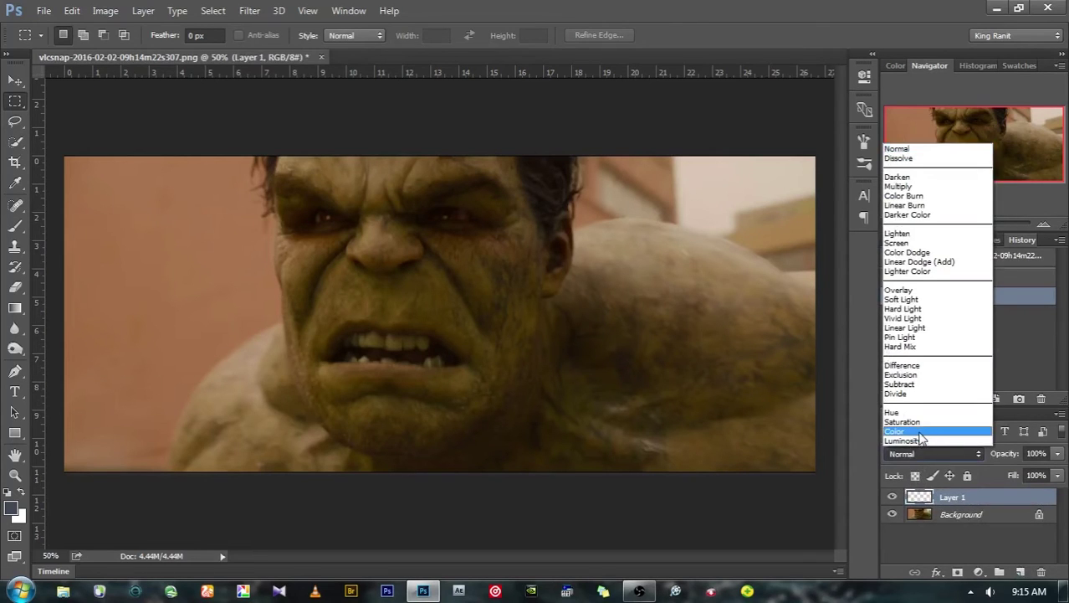
left_click(927, 432)
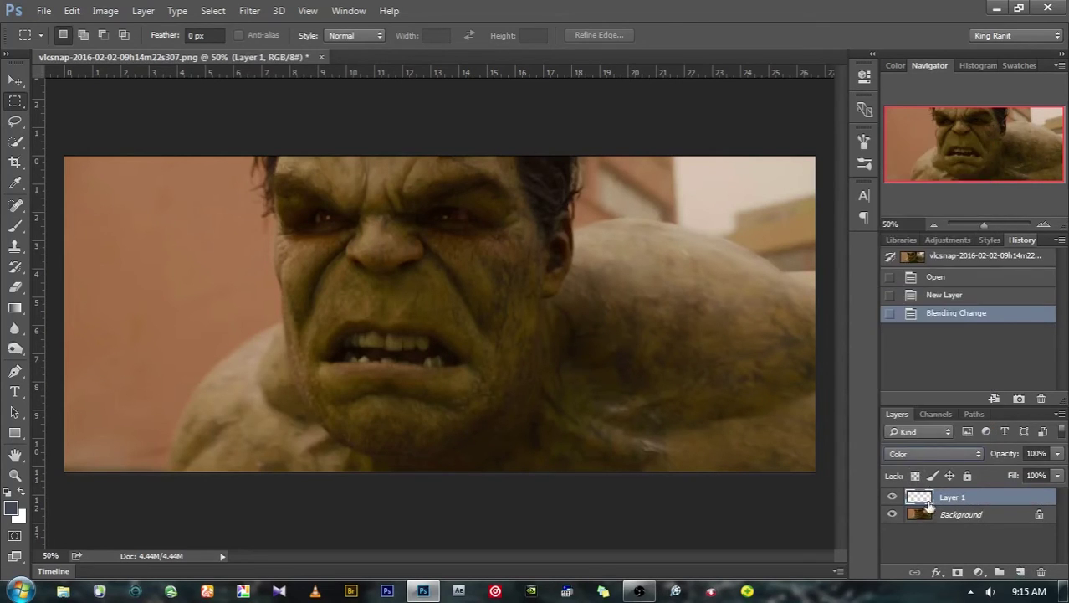
Set the foreground colour to red #ac3b40
left_click(19, 513)
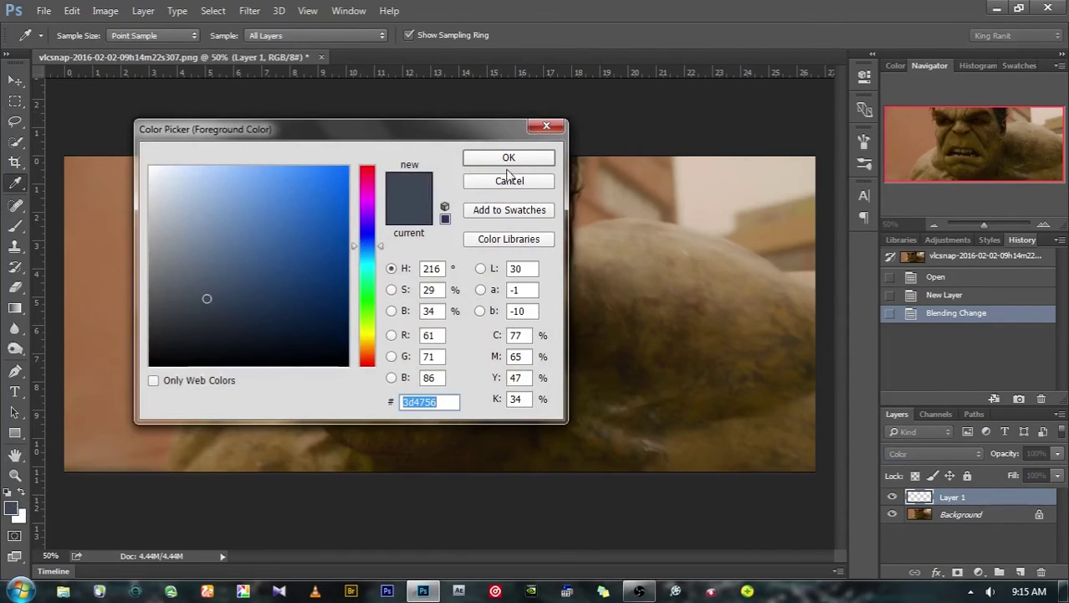
mouse_move(369, 178)
left_mouse_down()
mouse_move(370, 168)
mouse_move(278, 230)
left_mouse_up()
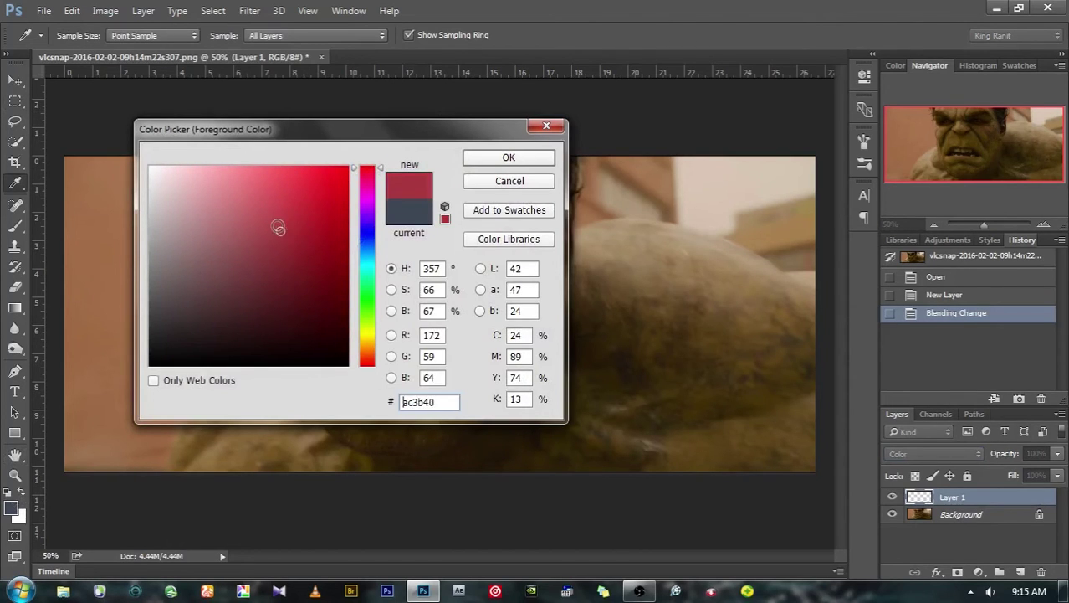
left_click(509, 158)
key("m")
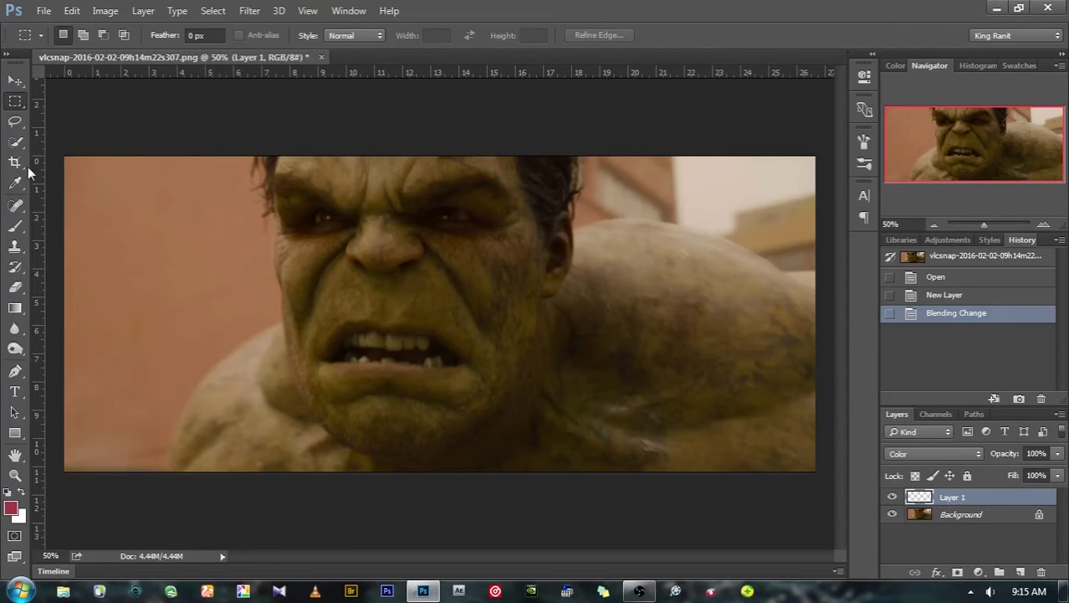
Brush red over the Hulk's eye, brow, forehead, cheeks and shoulder on Layer 1
left_click(15, 226)
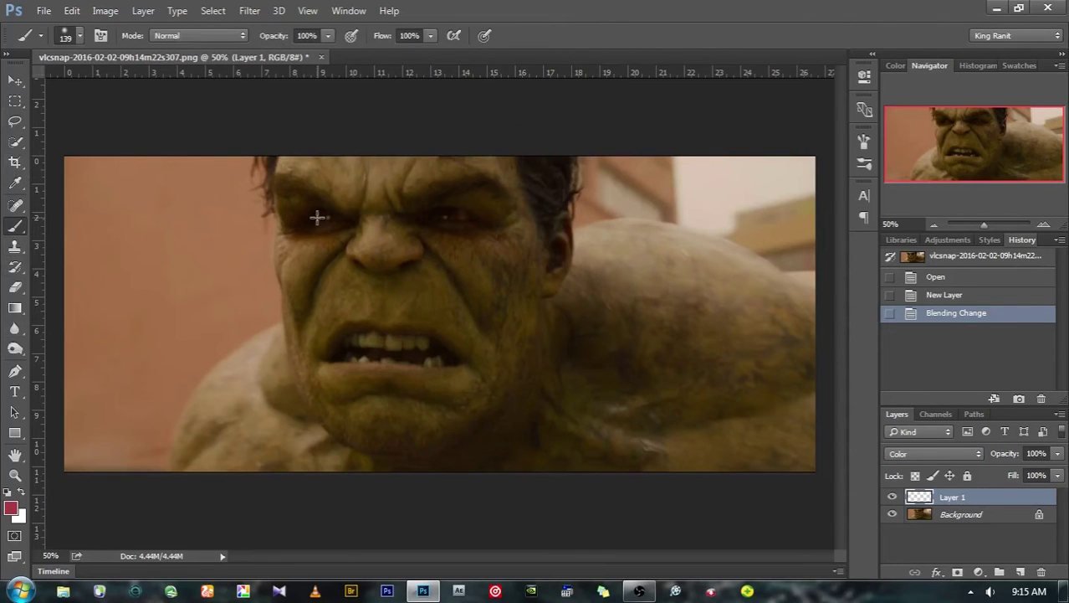
key("Tab")
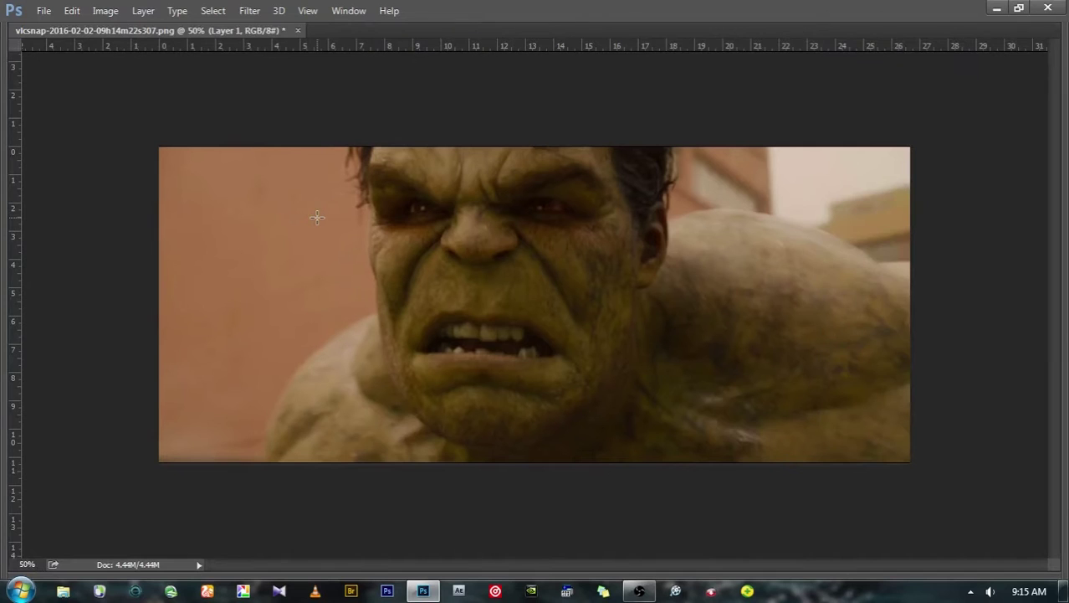
key("Tab")
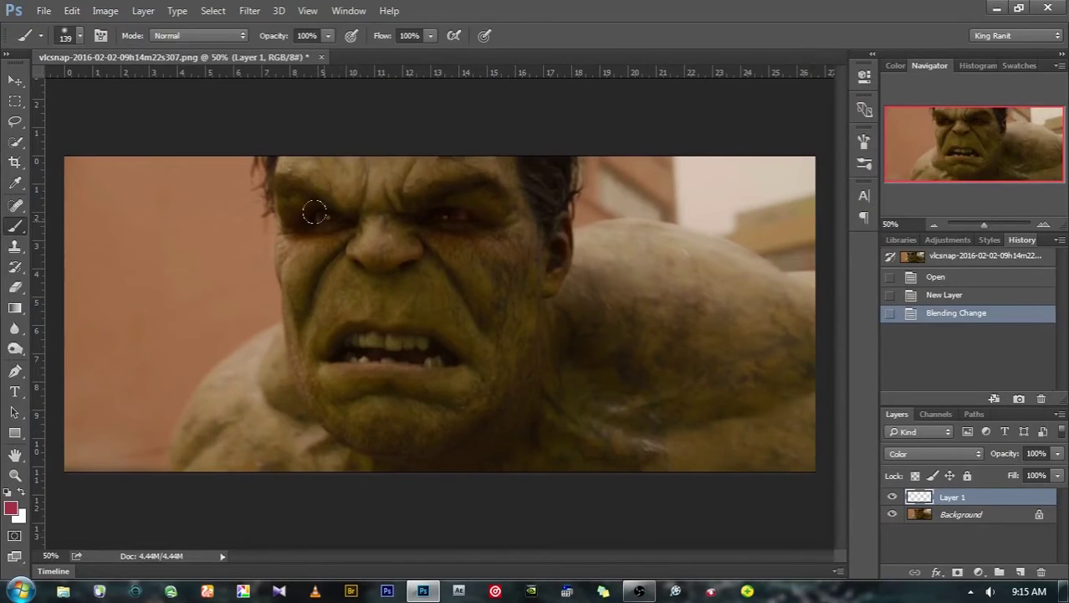
mouse_move(314, 211)
left_mouse_down()
mouse_move(280, 175)
mouse_move(353, 347)
mouse_move(294, 248)
mouse_move(308, 360)
mouse_move(444, 276)
mouse_move(352, 168)
left_mouse_up()
mouse_move(415, 159)
left_mouse_down()
mouse_move(466, 160)
mouse_move(489, 184)
mouse_move(521, 265)
mouse_move(524, 239)
mouse_move(537, 238)
mouse_move(494, 253)
mouse_move(463, 300)
mouse_move(428, 314)
mouse_move(439, 425)
mouse_move(502, 348)
mouse_move(585, 323)
mouse_move(569, 274)
mouse_move(600, 237)
mouse_move(736, 285)
mouse_move(649, 289)
mouse_move(736, 363)
mouse_move(690, 288)
mouse_move(558, 265)
left_mouse_up()
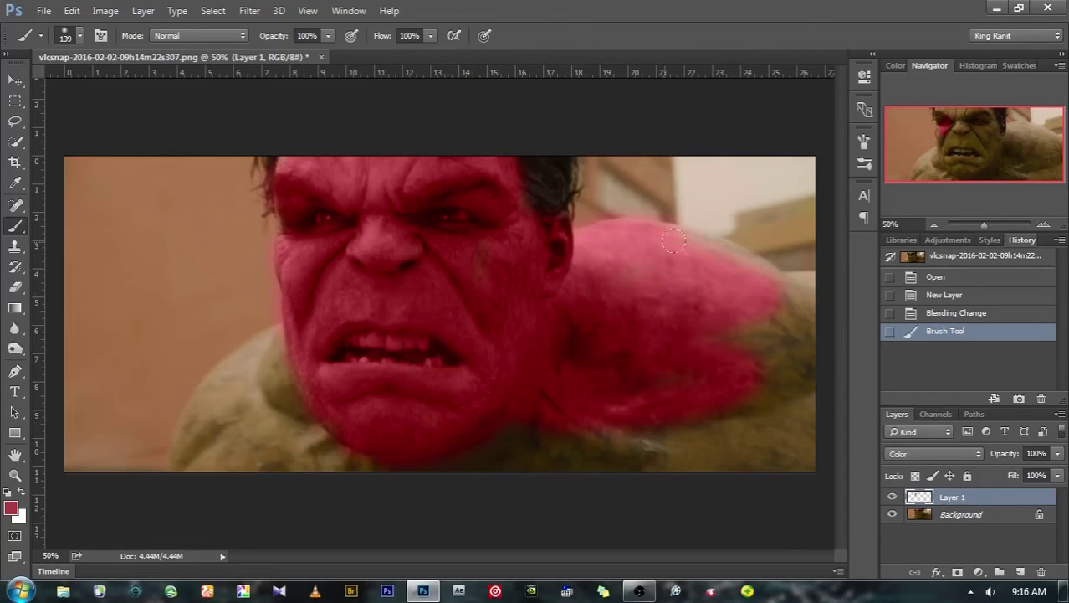
left_click_drag(754, 276, 800, 281)
mouse_move(692, 394)
left_mouse_down()
mouse_move(739, 327)
mouse_move(768, 468)
mouse_move(673, 435)
mouse_move(783, 462)
mouse_move(392, 455)
mouse_move(246, 483)
mouse_move(191, 478)
mouse_move(171, 458)
mouse_move(250, 366)
mouse_move(268, 393)
mouse_move(298, 393)
mouse_move(289, 428)
mouse_move(292, 389)
mouse_move(346, 327)
mouse_move(690, 352)
left_mouse_up()
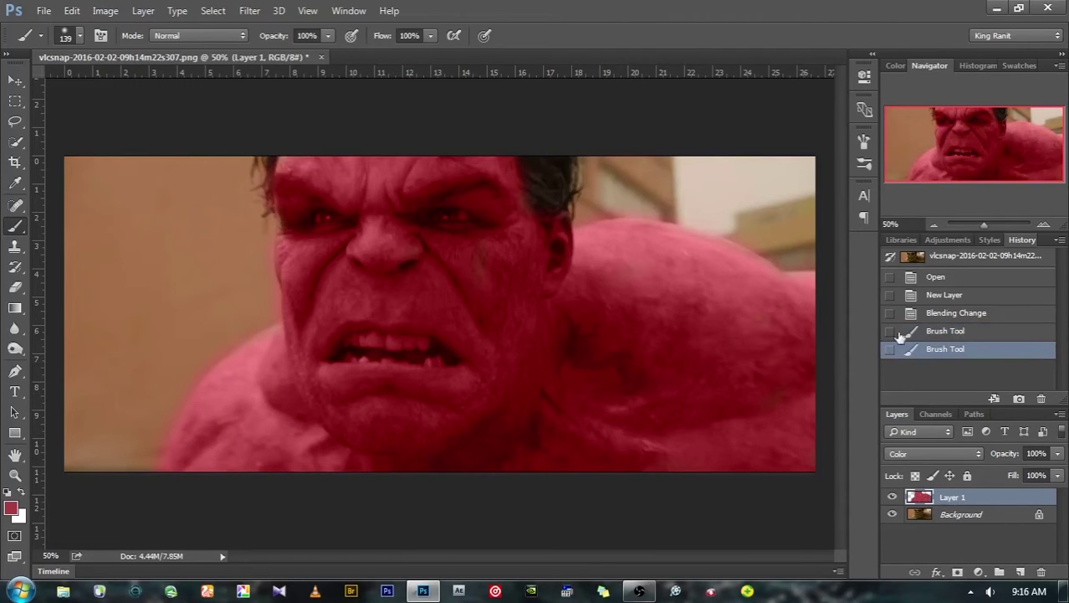
Touch up the red on the face at about 90% zoom
left_click(1001, 226)
left_click_drag(994, 152, 937, 127)
left_click(989, 225)
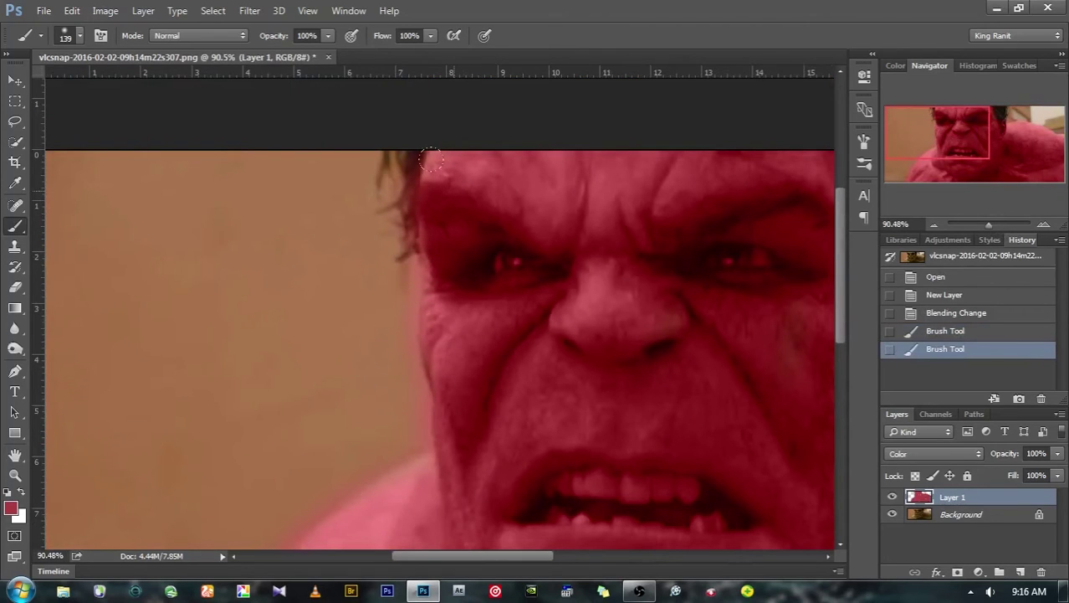
left_click(549, 173)
left_click(603, 284)
left_click(664, 395)
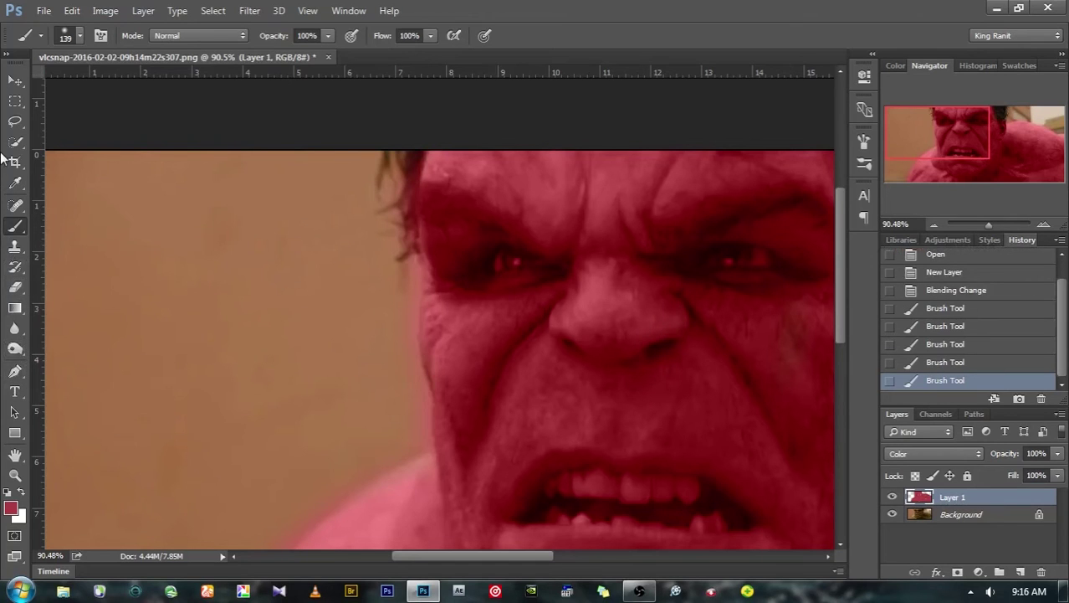
Erase the red spill from the background left of the face
left_click(15, 308)
left_click(17, 288)
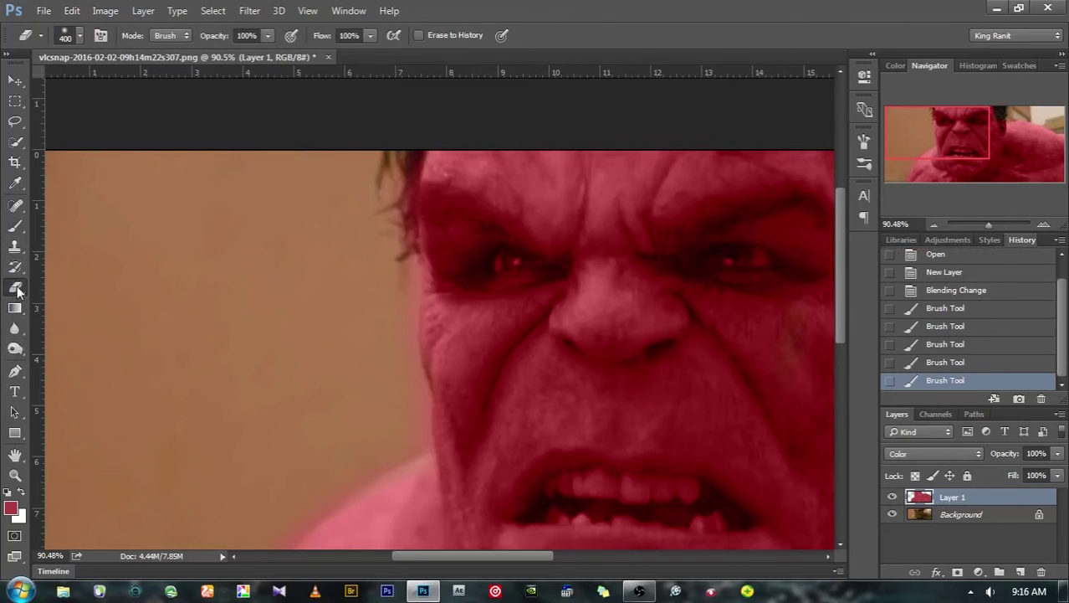
left_click(177, 120)
left_click(183, 124)
left_click(193, 199)
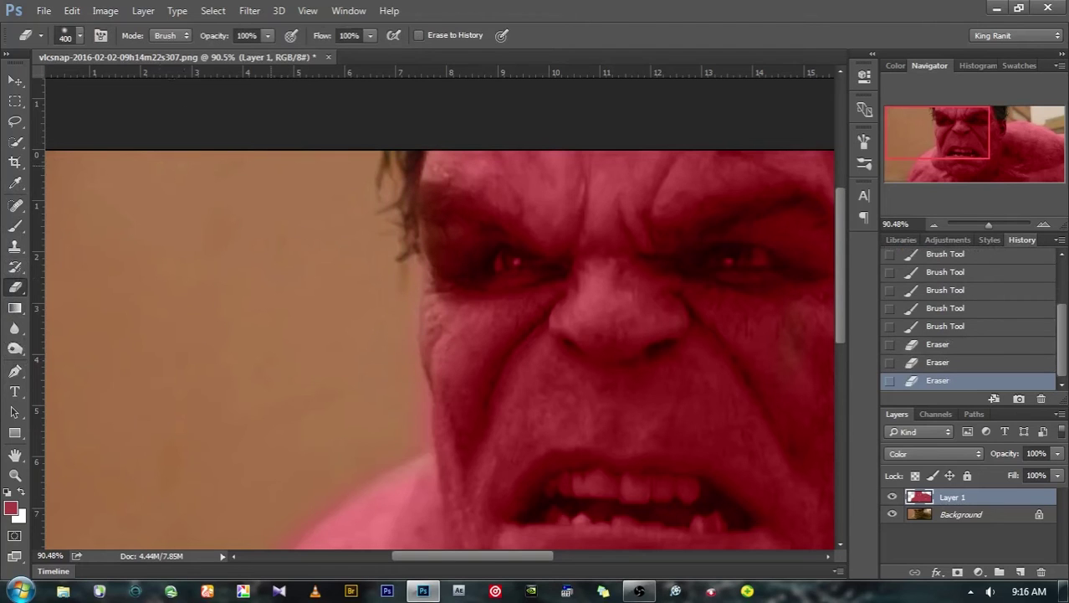
Select the Burn Tool with Shadows range, 50% exposure, size 80
key("p")
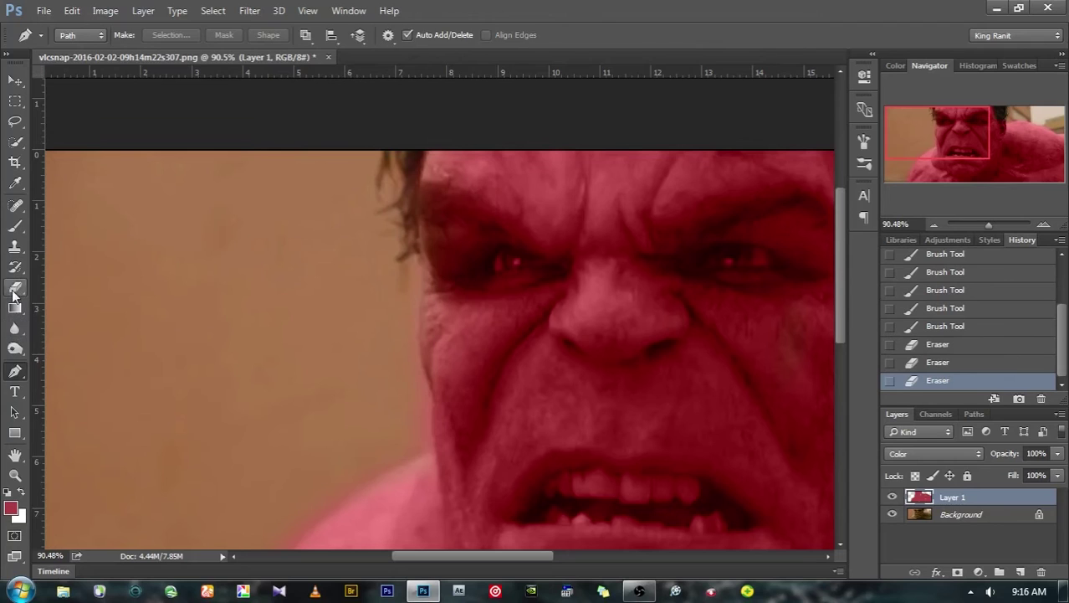
left_click(11, 293)
key("o")
key("bracketleft")
key("bracketleft")
key("bracketright")
key("bracketright")
key("bracketright")
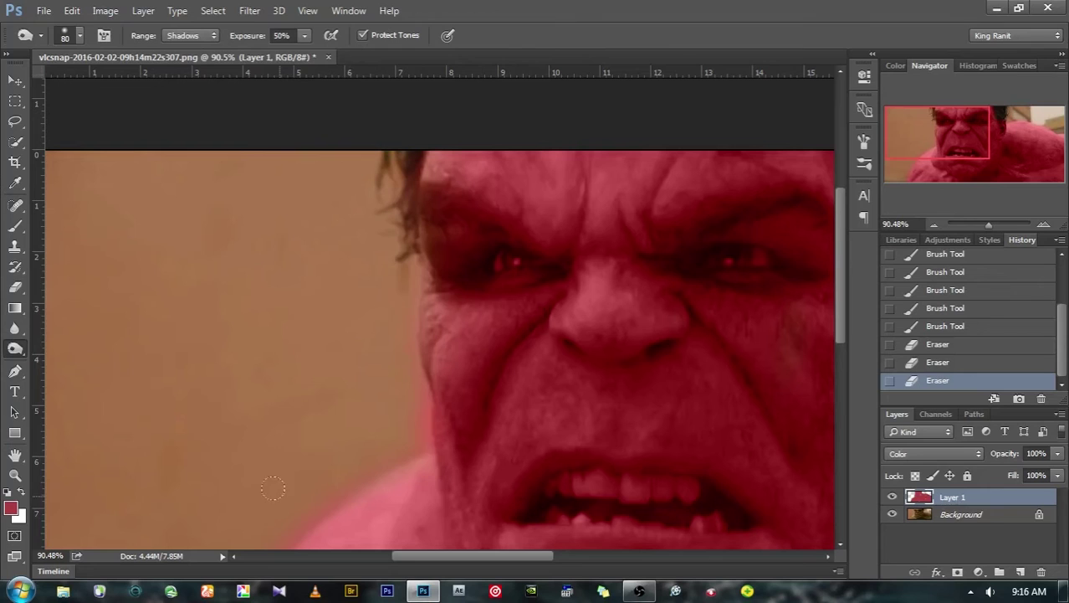
Burn the background beside the face and the edge near the shoulder
left_click(249, 509)
mouse_move(275, 294)
left_mouse_down()
mouse_move(401, 224)
mouse_move(490, 132)
mouse_move(444, 131)
left_mouse_up()
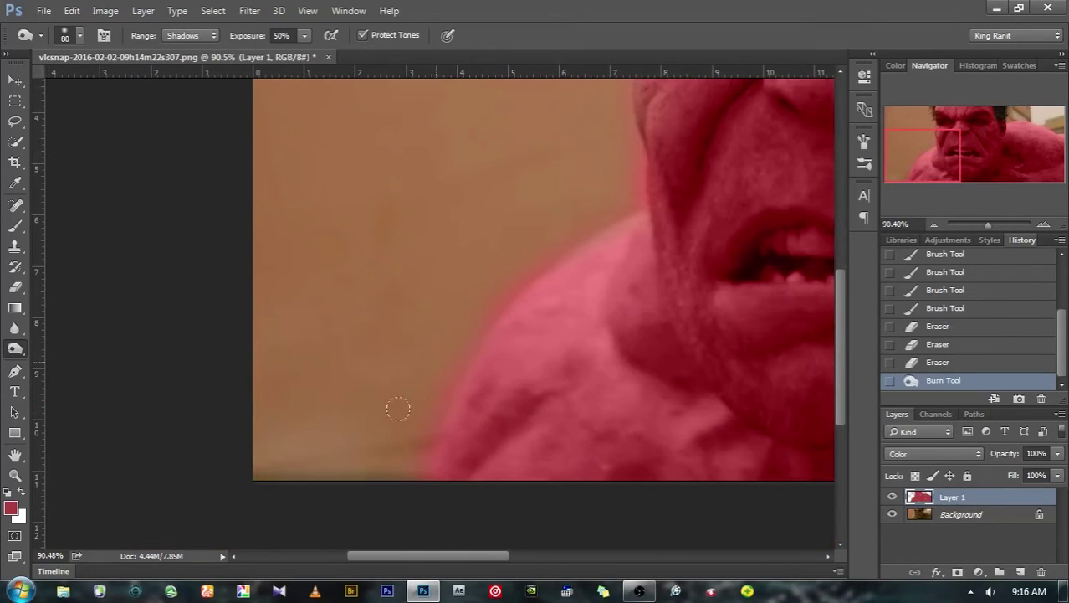
left_click(438, 314)
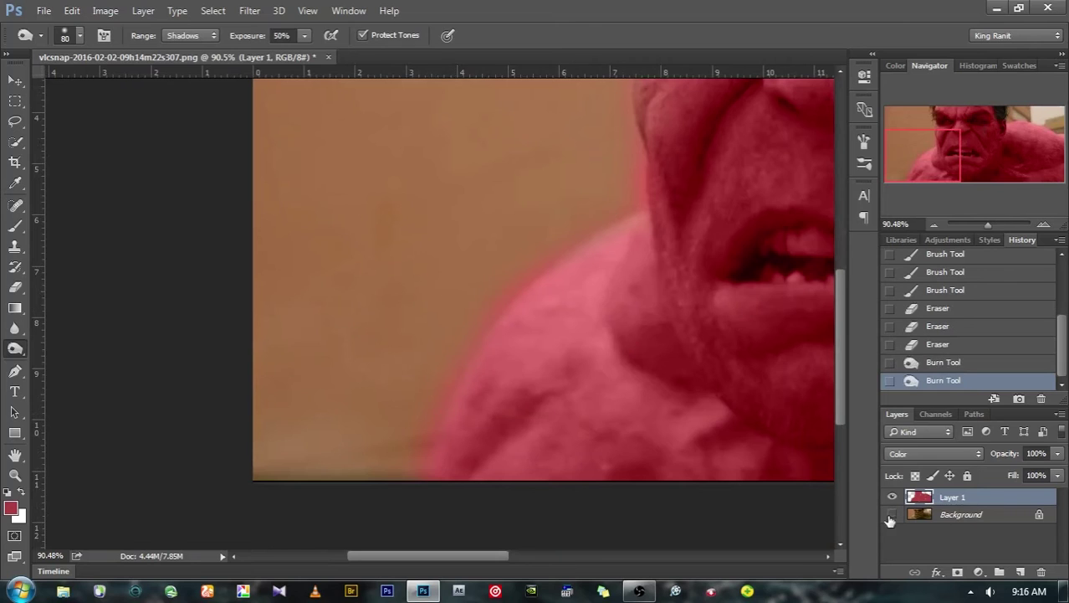
With the Background hidden at 52.2% zoom, brush solid red over Layer 1's light streaks
left_click(892, 514)
left_click_drag(978, 222, 983, 224)
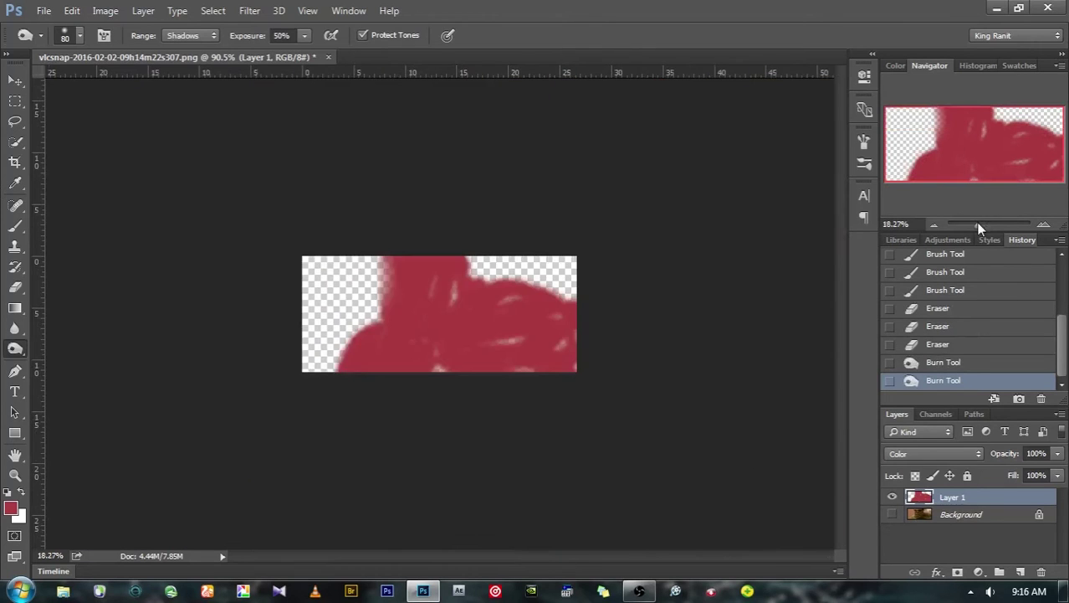
left_click(16, 226)
mouse_move(427, 268)
left_mouse_down()
mouse_move(418, 235)
mouse_move(481, 230)
mouse_move(413, 327)
left_mouse_up()
mouse_move(390, 424)
left_mouse_down()
mouse_move(473, 277)
mouse_move(422, 446)
mouse_move(433, 472)
mouse_move(681, 464)
mouse_move(716, 361)
mouse_move(774, 383)
mouse_move(680, 267)
mouse_move(603, 276)
mouse_move(714, 312)
mouse_move(764, 353)
mouse_move(835, 341)
mouse_move(823, 317)
mouse_move(801, 521)
left_mouse_up()
Check Layer 1 coverage, then paint red along the hair edge left of the head
left_click(889, 514)
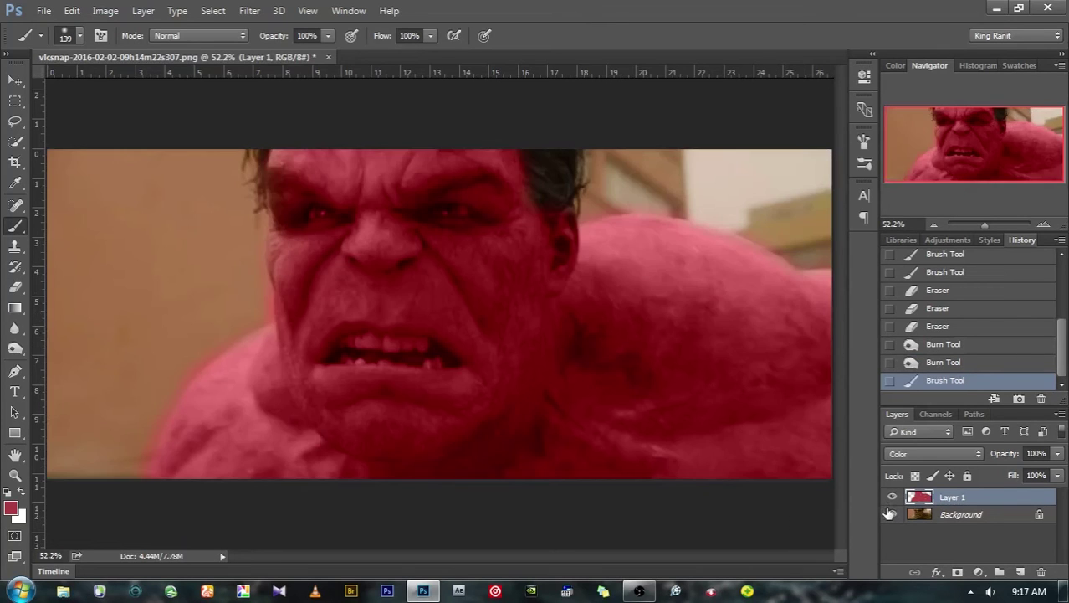
left_click(889, 514)
left_click(889, 514)
left_click(500, 220)
mouse_move(275, 191)
left_mouse_down()
mouse_move(280, 210)
mouse_move(267, 188)
left_mouse_up()
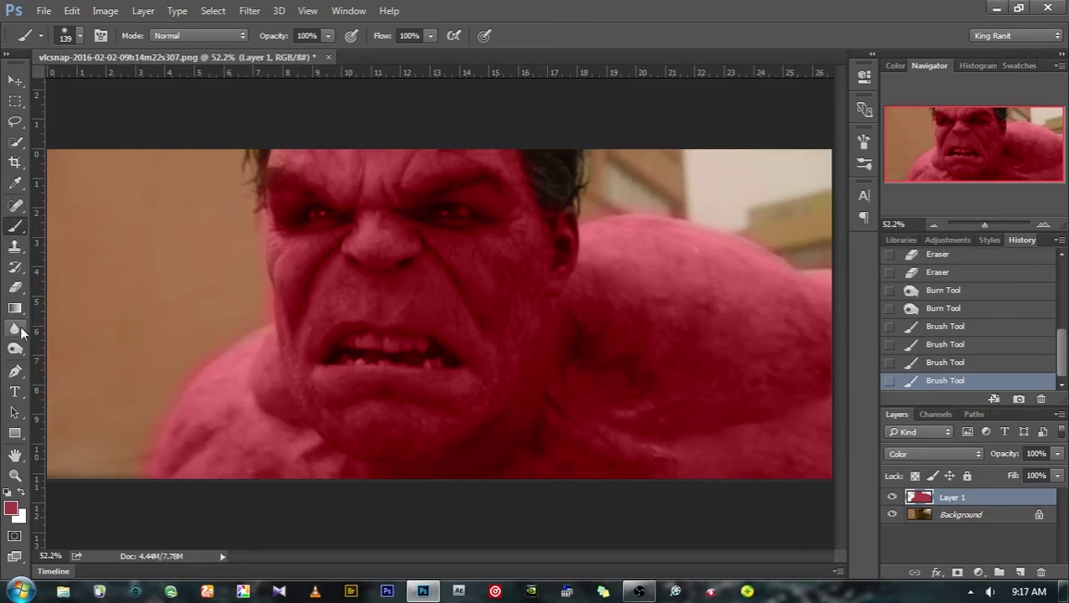
Erase the top-left background, then revert in History to the third brush stroke
left_click(15, 287)
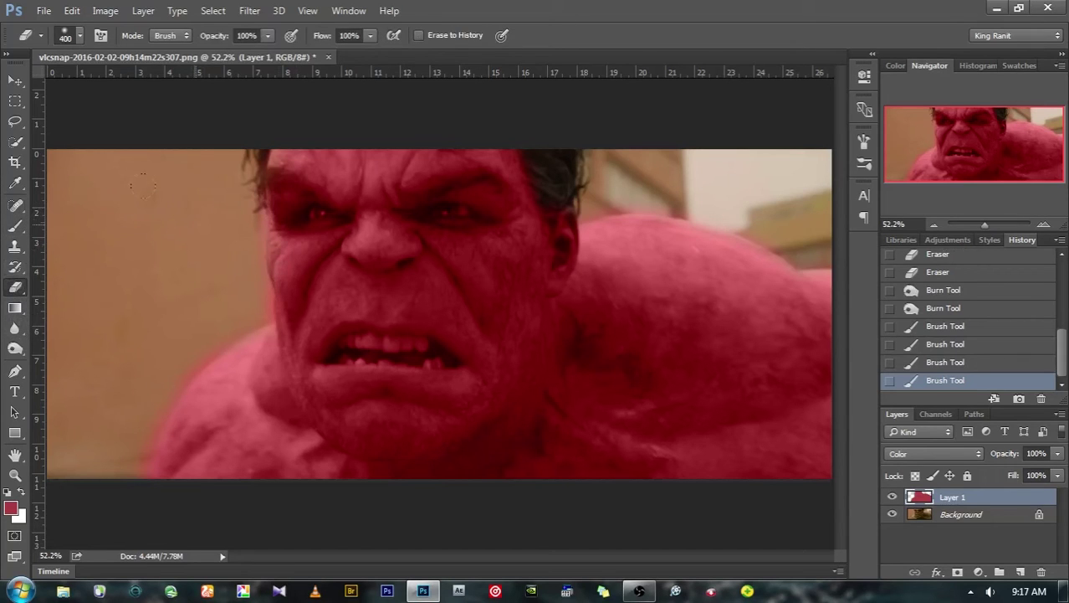
left_click_drag(143, 184, 141, 173)
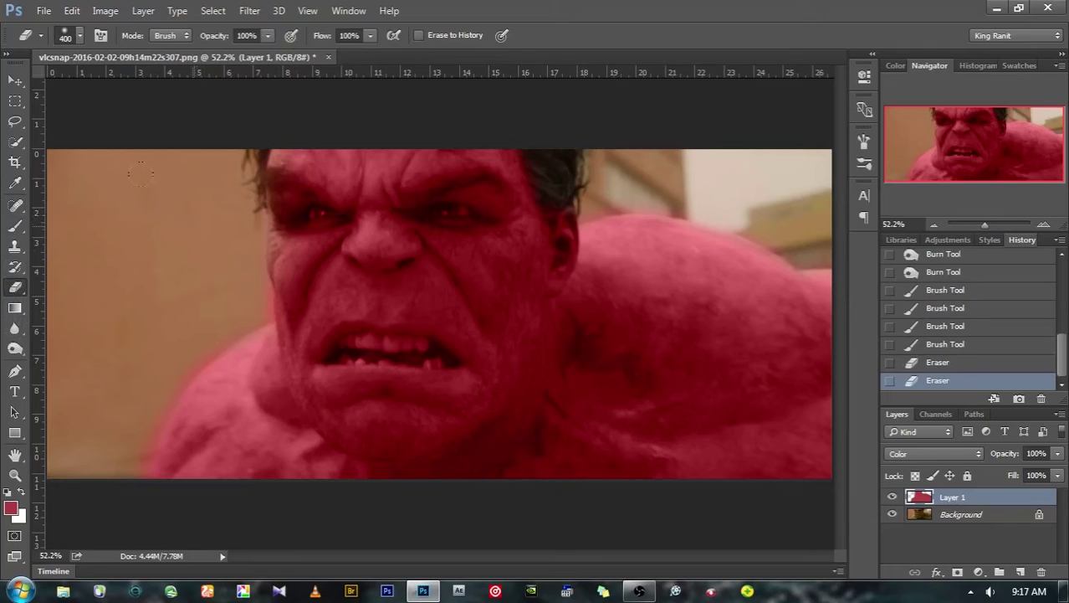
left_click(912, 364)
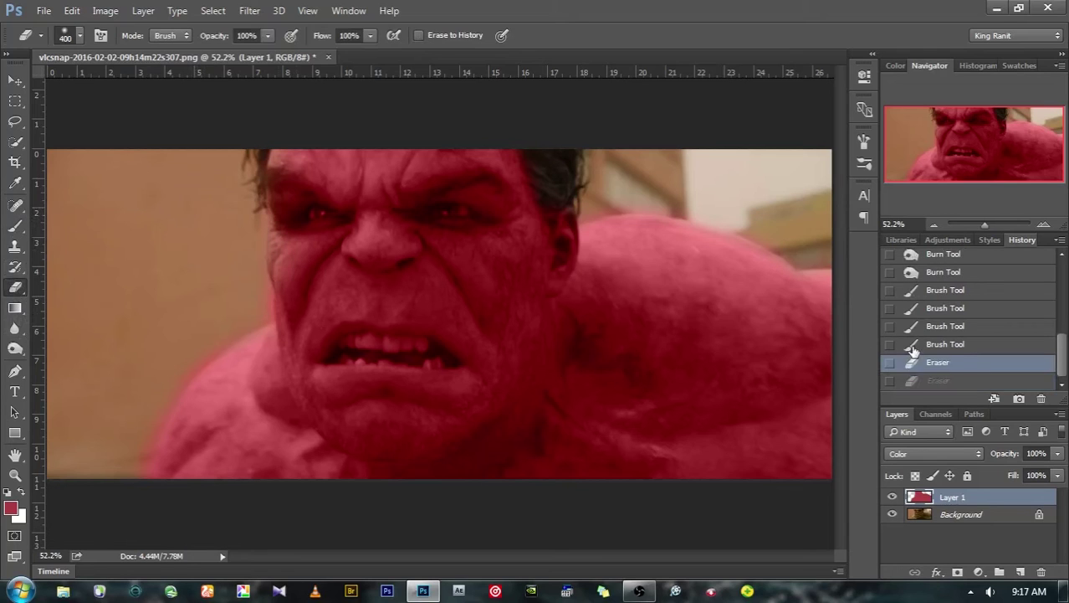
left_click(913, 346)
left_click(925, 325)
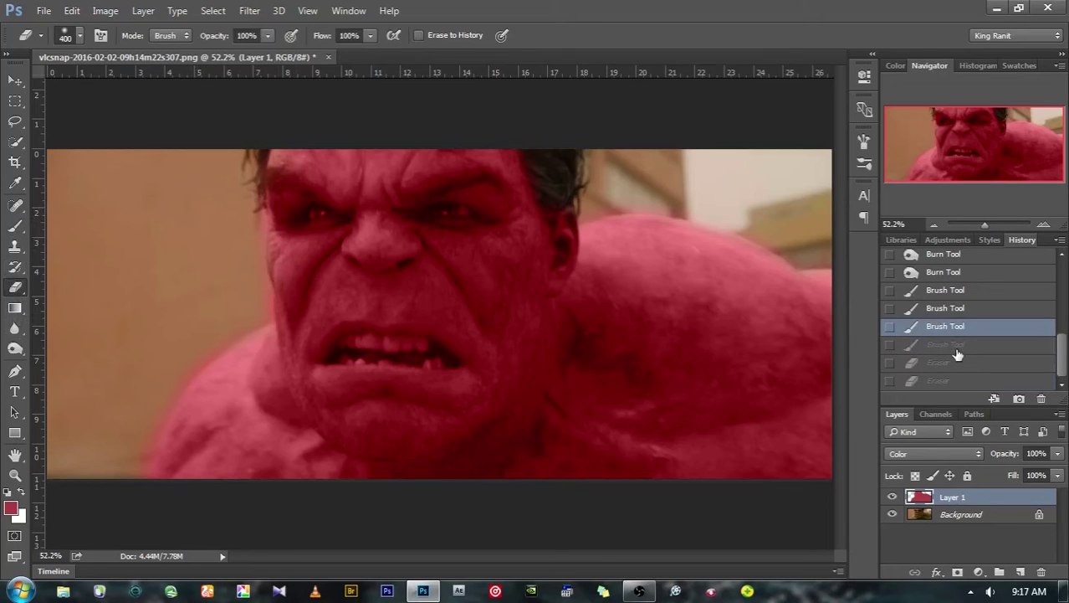
Restore the fourth brush stroke and add a short red stroke near the hairline
left_click(954, 346)
left_click(14, 225)
left_click_drag(274, 159, 268, 173)
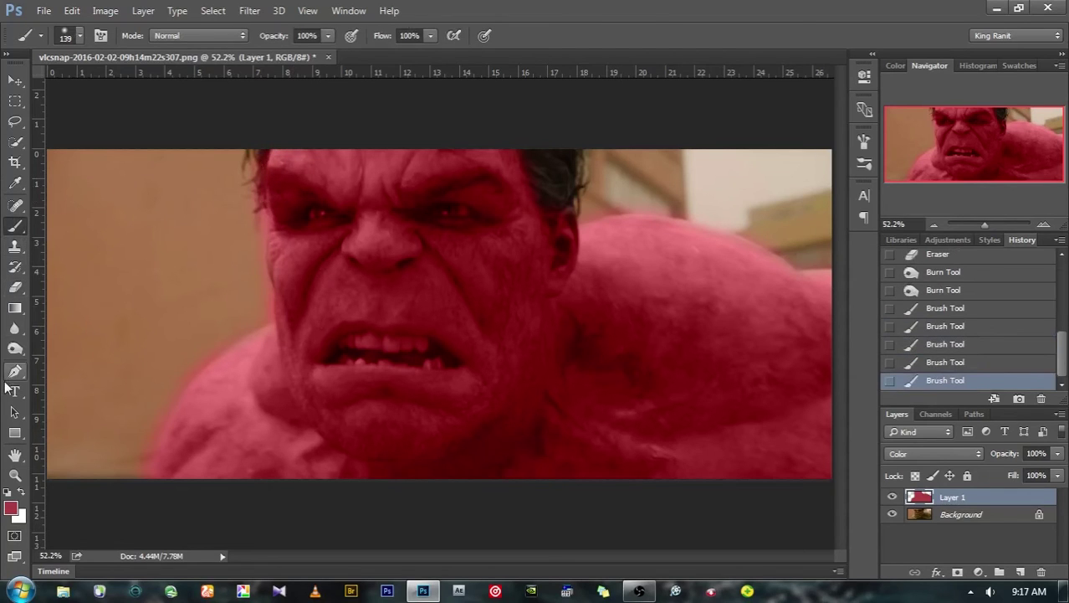
Erase red from the left background with a 374 px eraser at 36% flow
left_click(14, 287)
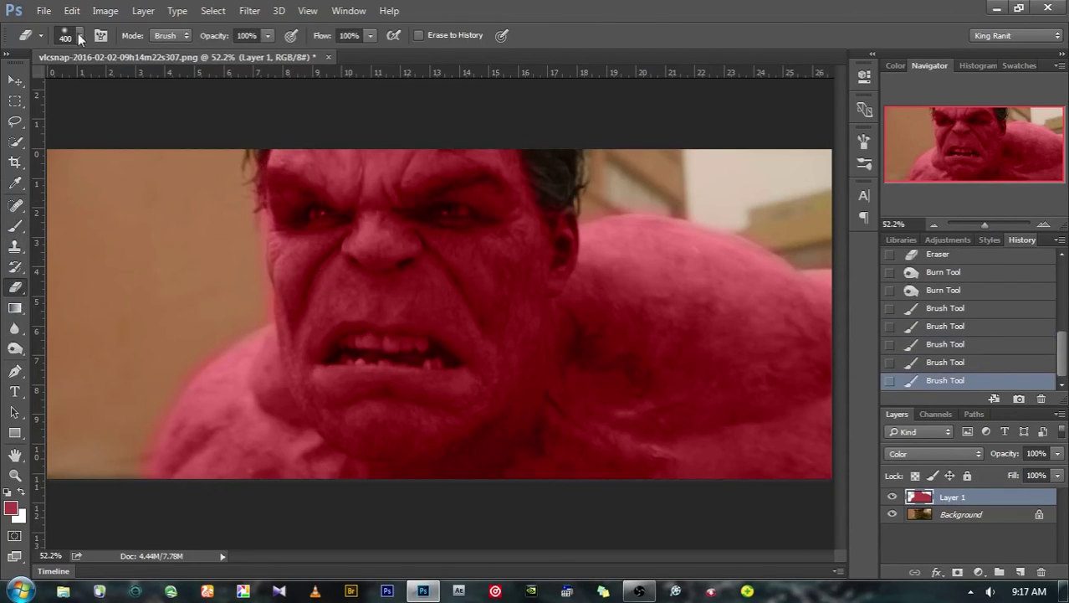
left_click(80, 36)
left_click_drag(174, 86, 171, 87)
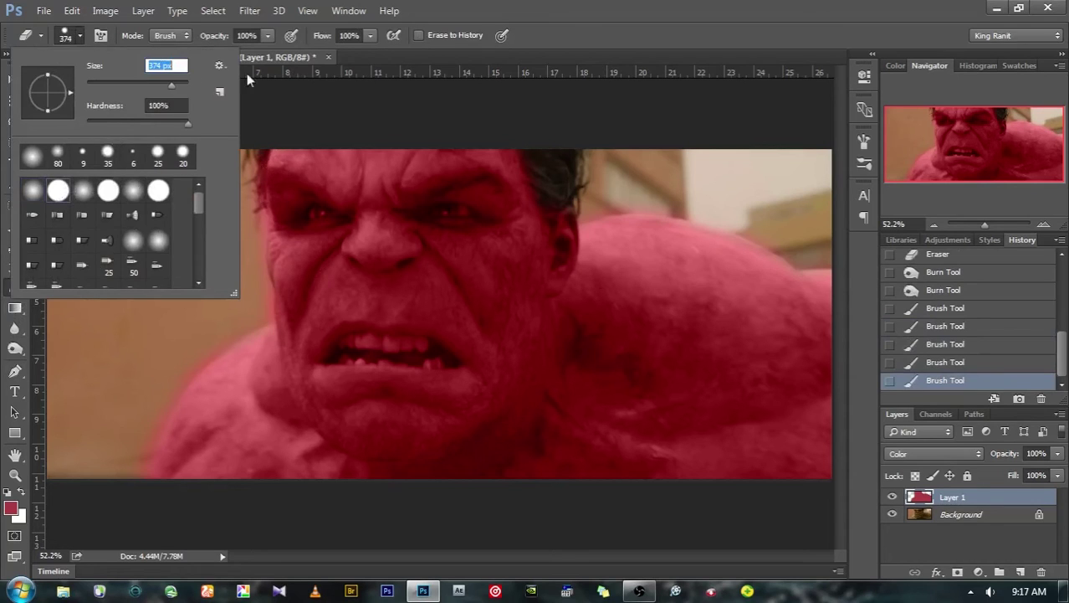
left_click_drag(326, 42, 277, 50)
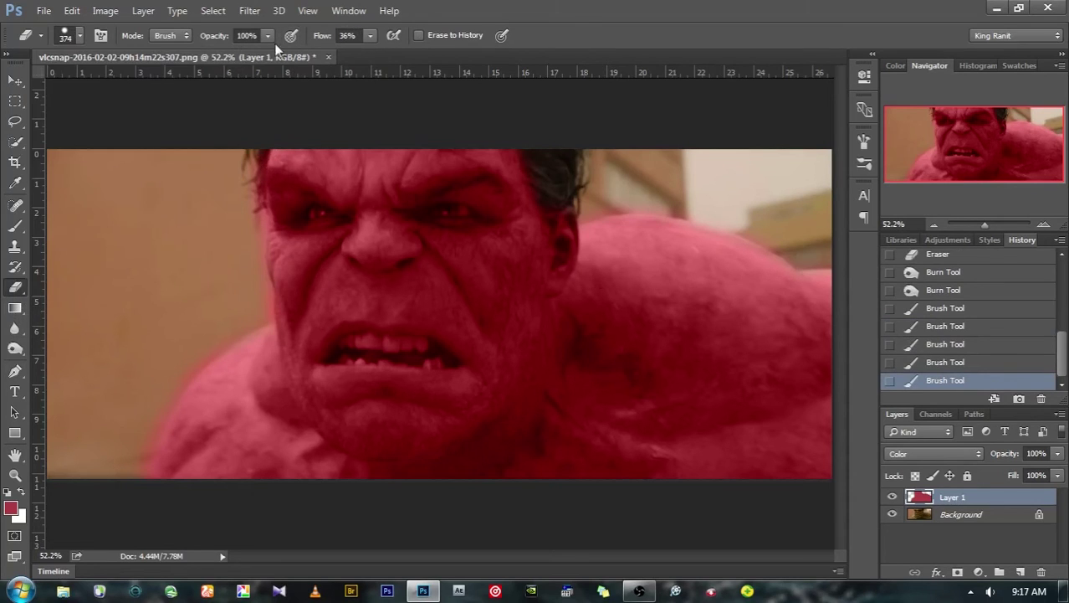
left_click(123, 174)
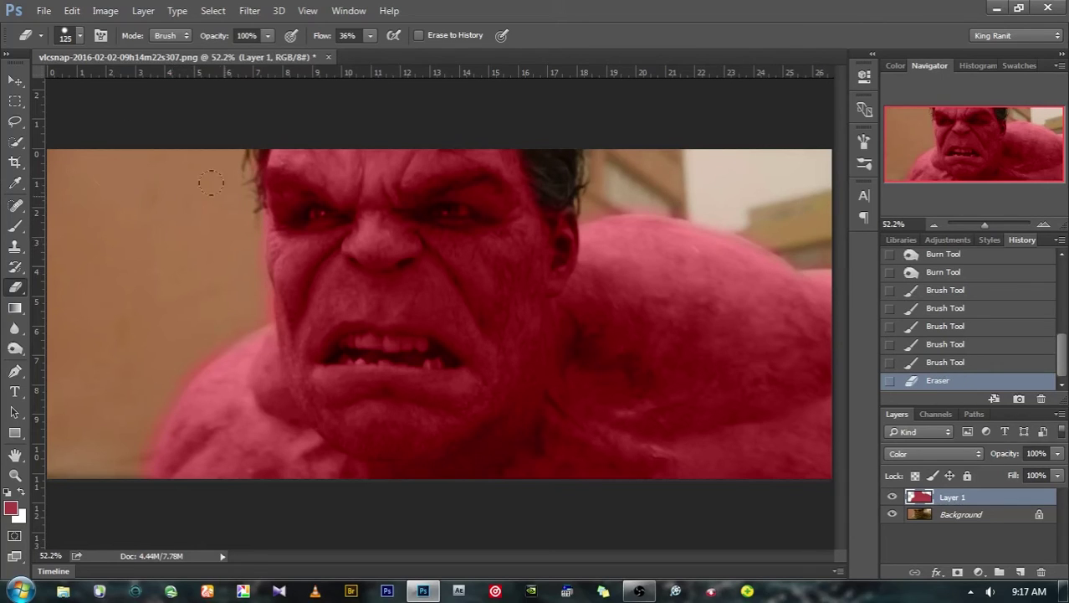
left_click_drag(224, 226, 217, 293)
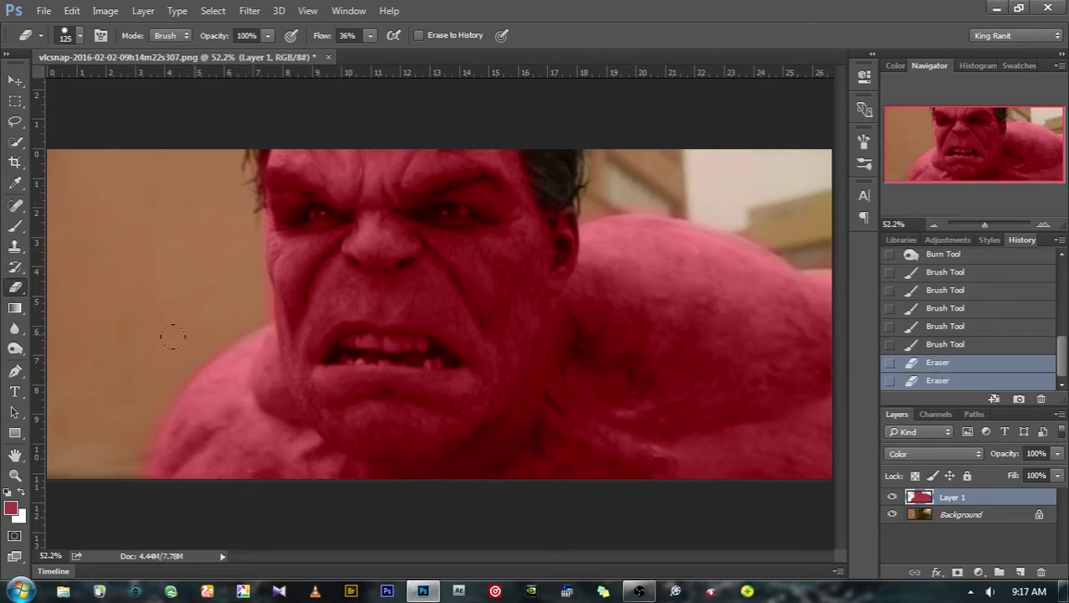
left_click(160, 341)
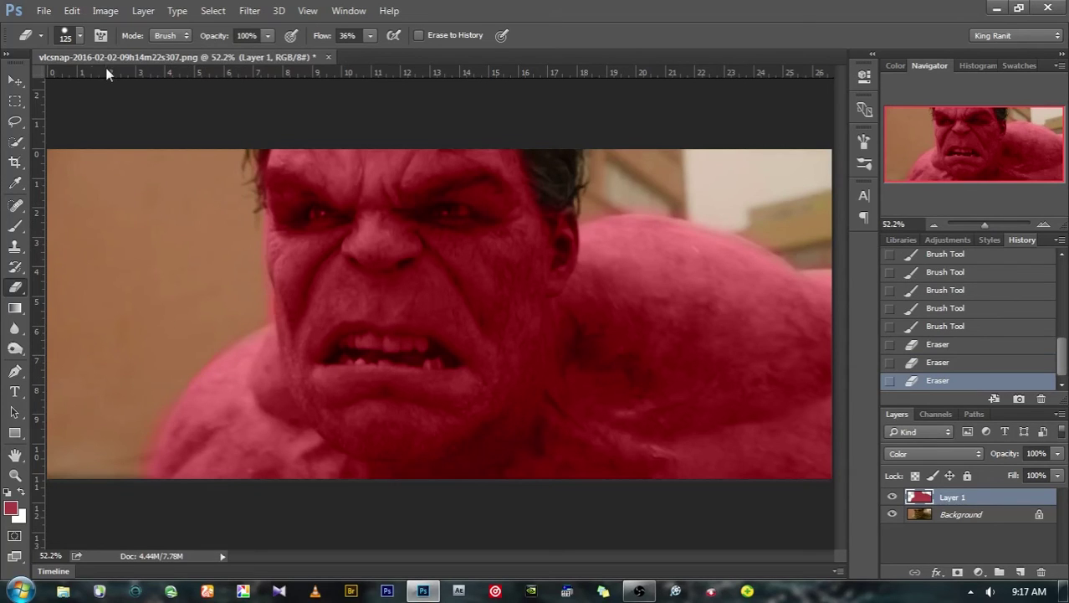
Switch to a soft 125 px, 0% hardness eraser and erase the left background
left_click(79, 35)
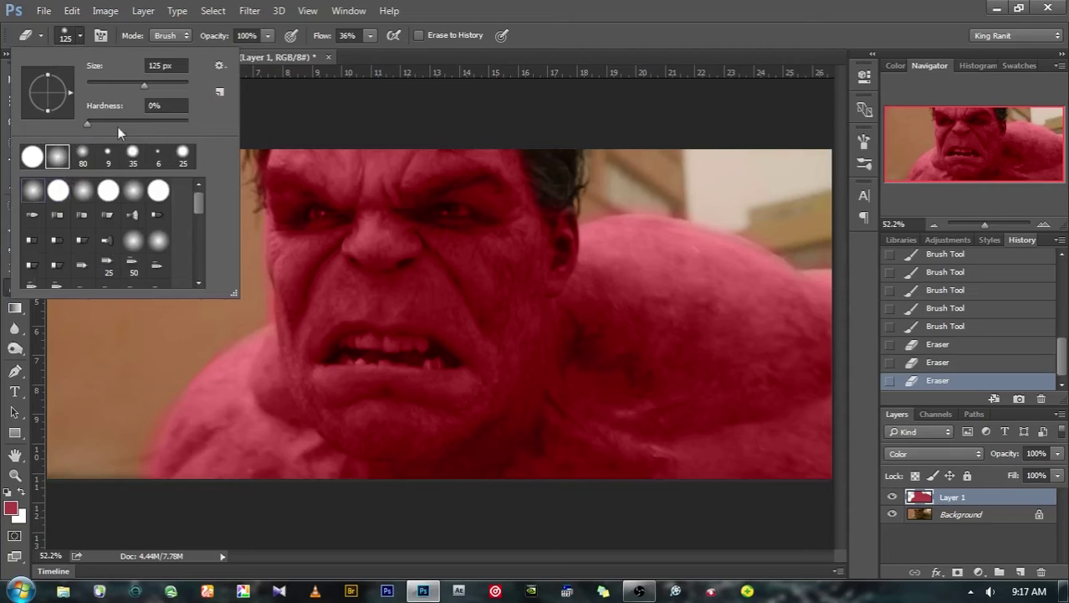
left_click(88, 335)
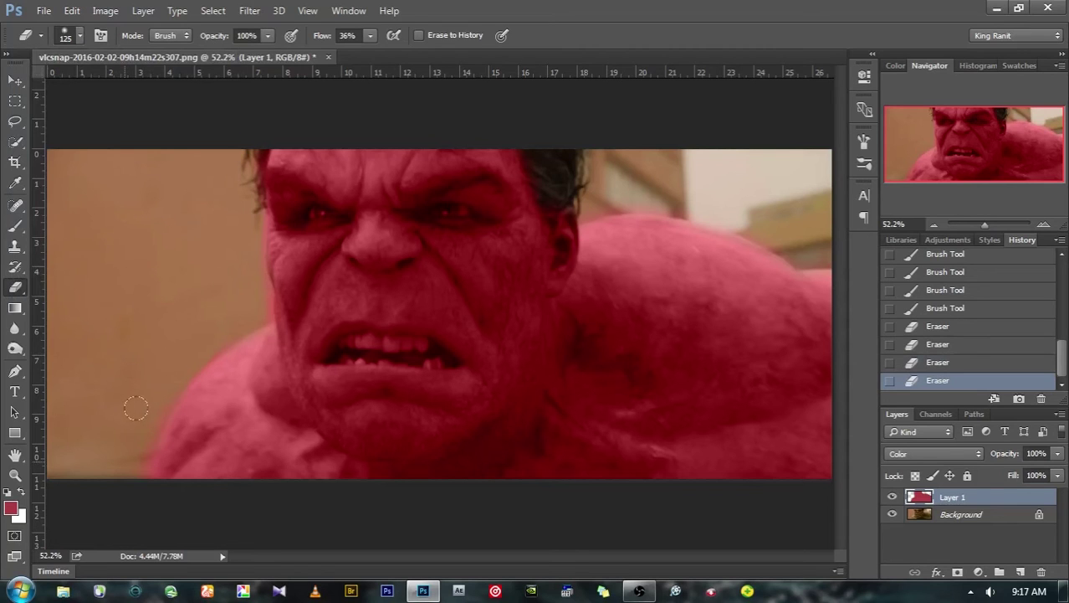
left_click(201, 322)
Zoom in and erase red spill along the background and cheek edge with a smaller eraser
left_click(1004, 223)
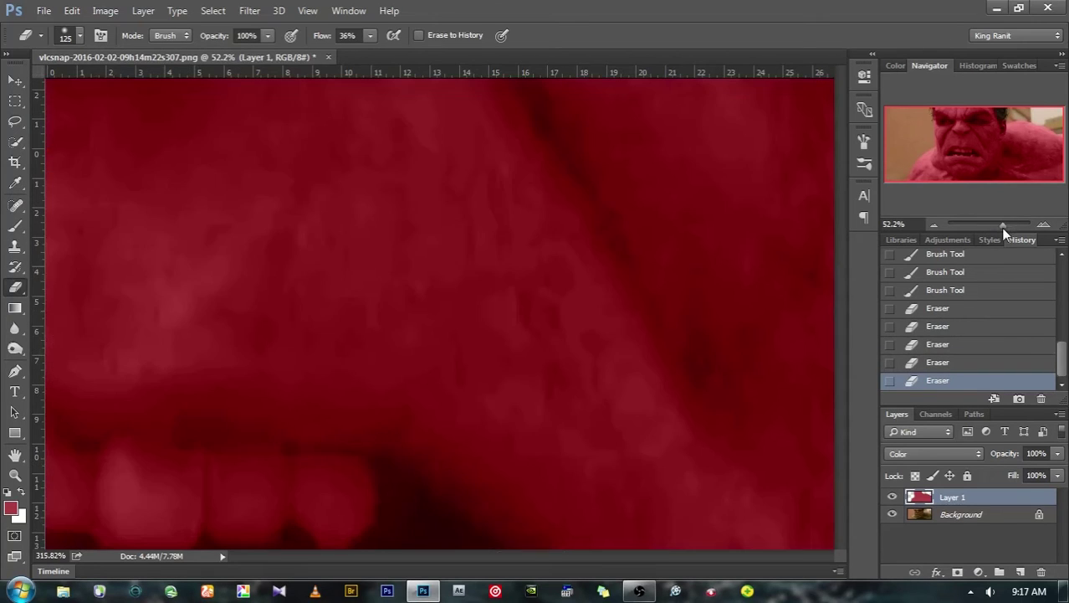
left_click_drag(977, 148, 930, 140)
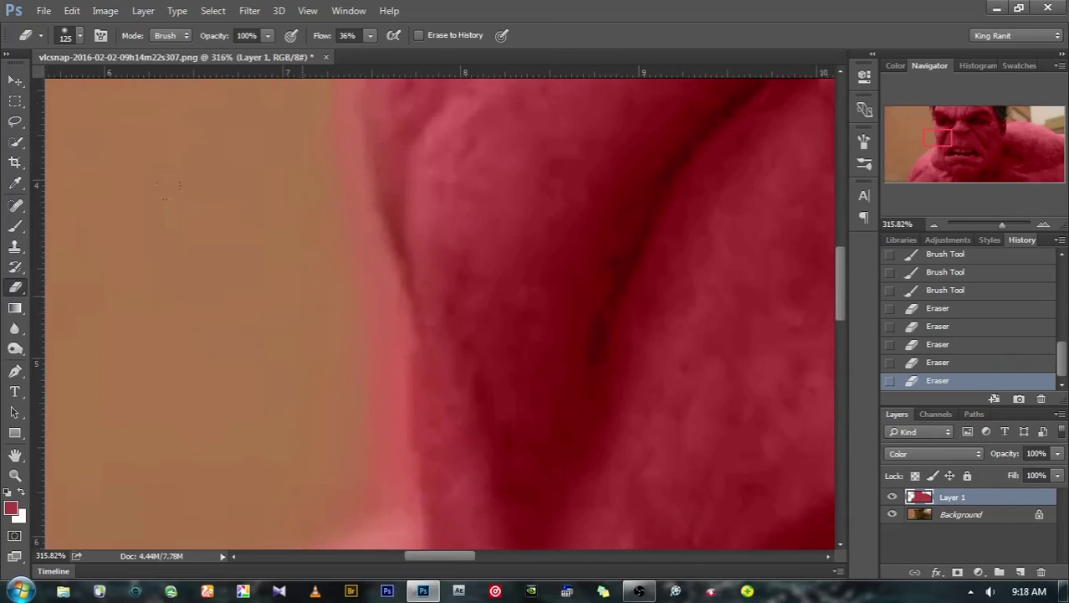
left_click(171, 272)
key("bracketleft")
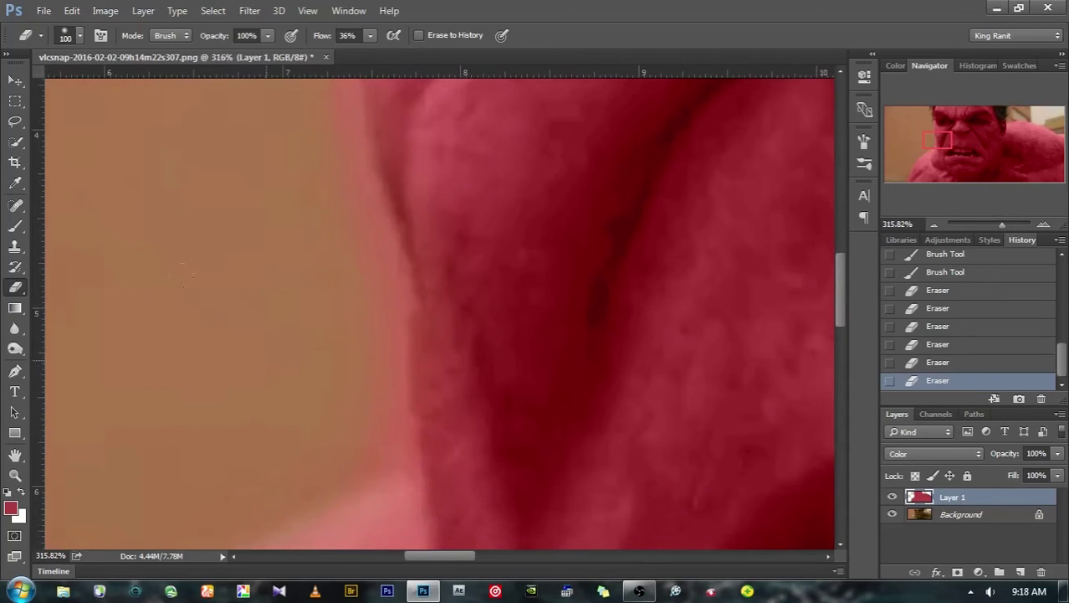
left_click(226, 115)
Erase the red tint from the first eye and left of its pupil
scroll(258, 377, "up", 5)
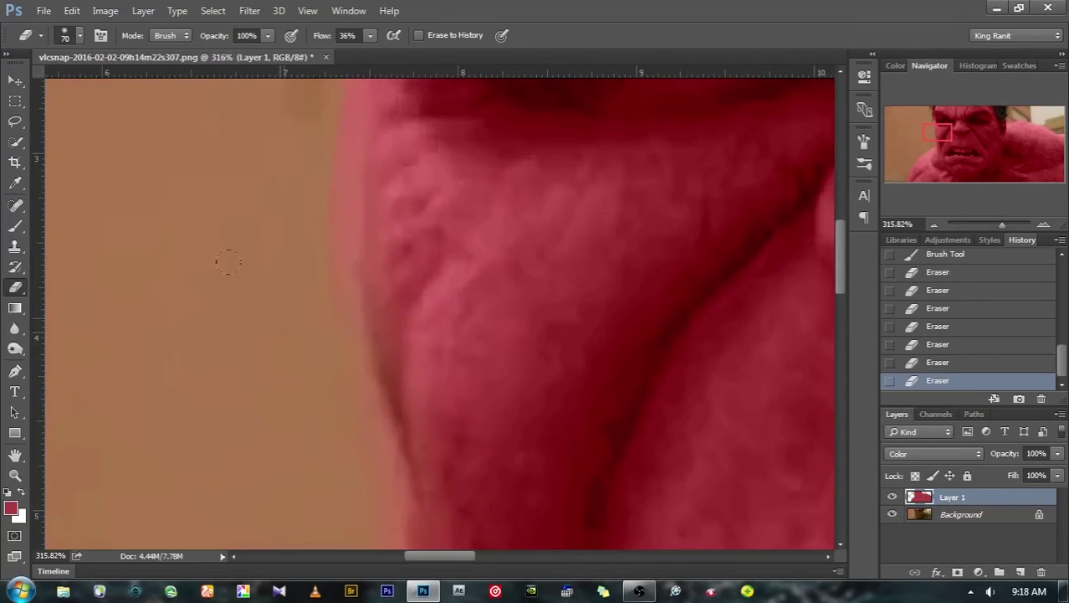
left_click_drag(207, 168, 234, 444)
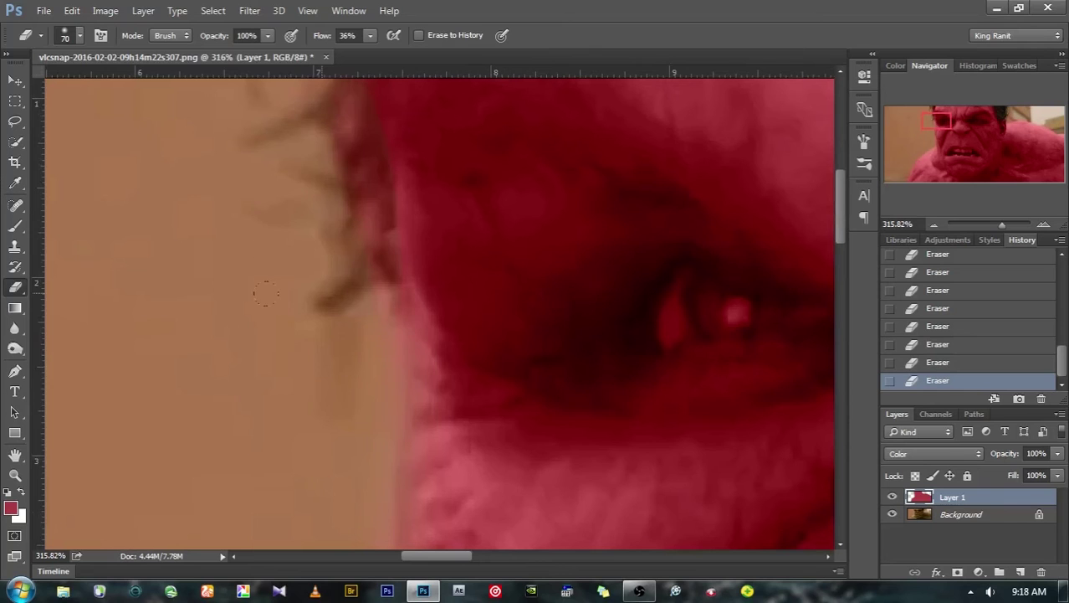
scroll(304, 418, "up", 4)
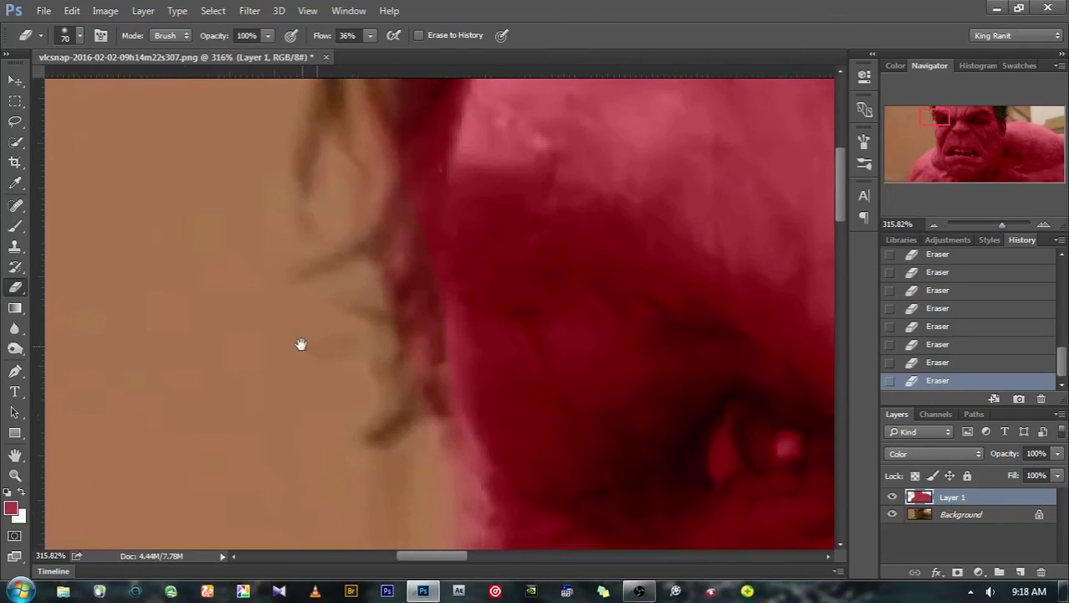
mouse_move(300, 184)
left_mouse_down()
mouse_move(265, 438)
mouse_move(314, 235)
left_mouse_up()
key("ctrl+r")
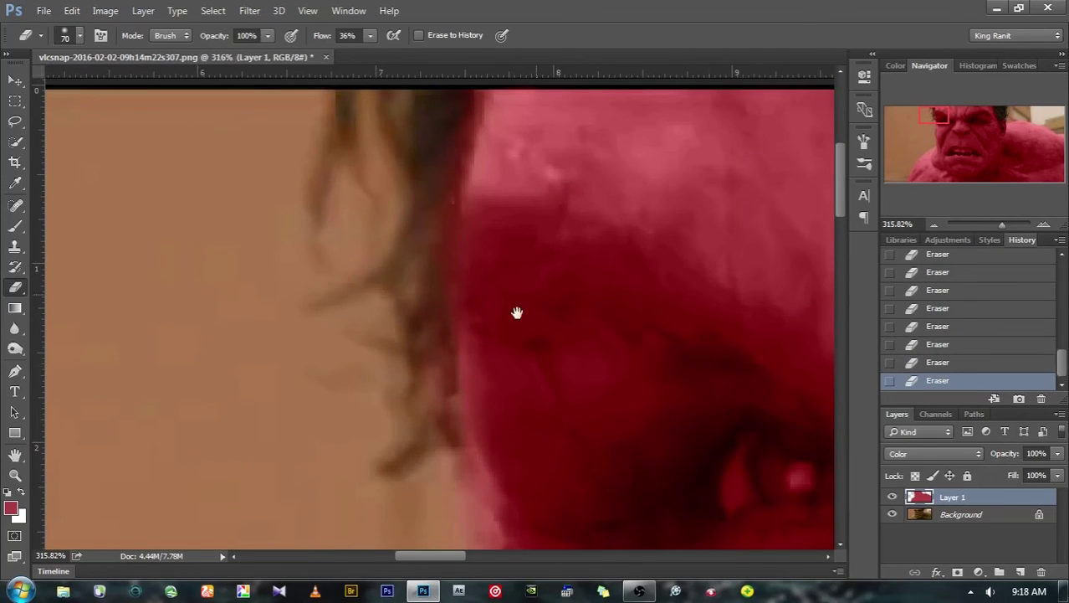
key("ctrl+r")
scroll(517, 312, "right", 5)
scroll(440, 253, "right", 5)
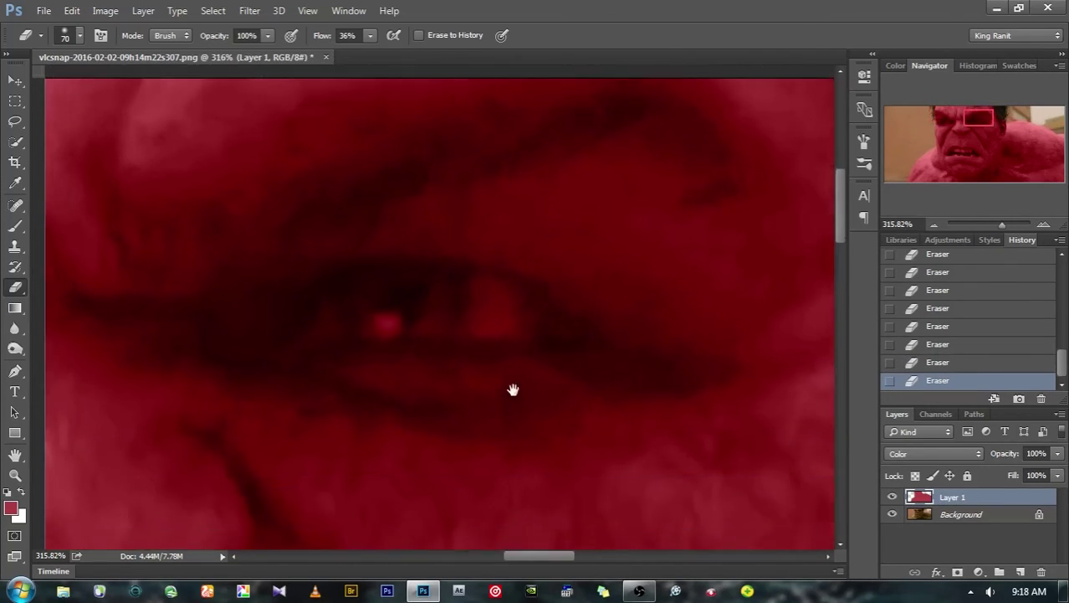
left_click_drag(513, 389, 549, 304)
key("ctrl+r")
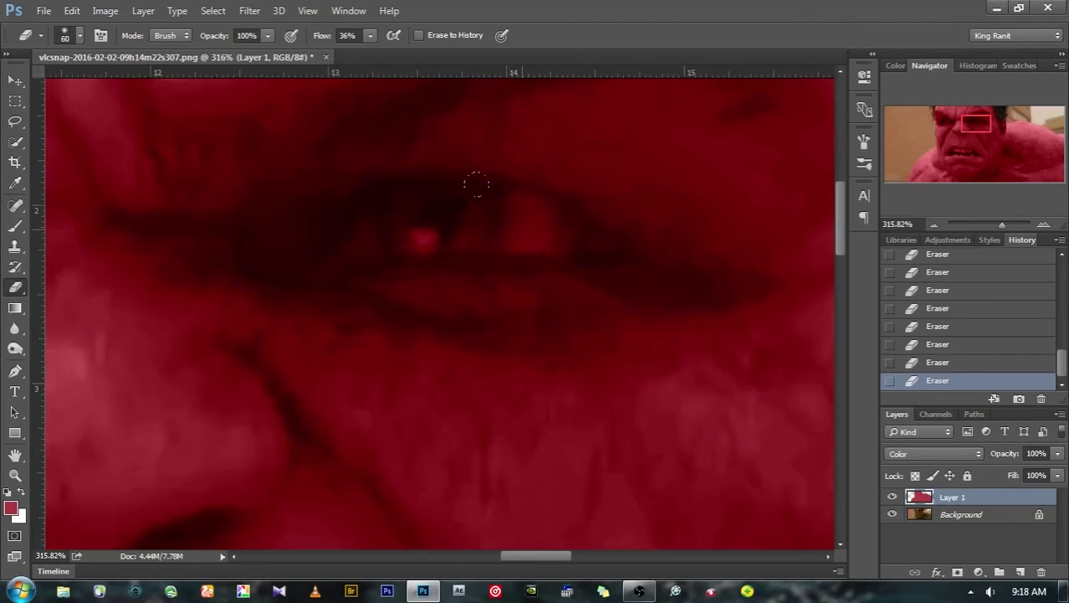
mouse_move(515, 236)
left_mouse_down()
mouse_move(512, 219)
mouse_move(506, 236)
mouse_move(552, 237)
mouse_move(542, 211)
mouse_move(578, 241)
mouse_move(556, 214)
left_mouse_up()
mouse_move(362, 241)
left_mouse_down()
mouse_move(351, 249)
mouse_move(411, 210)
left_mouse_up()
Erase the red beside and over the other eye's pupil
mouse_move(331, 323)
left_mouse_down()
mouse_move(646, 313)
mouse_move(766, 341)
left_mouse_up()
mouse_move(411, 320)
left_mouse_down()
mouse_move(442, 369)
mouse_move(501, 360)
left_mouse_up()
left_click_drag(418, 352, 569, 340)
mouse_move(302, 258)
left_mouse_down()
mouse_move(301, 310)
mouse_move(305, 294)
left_mouse_up()
left_click_drag(318, 254, 310, 301)
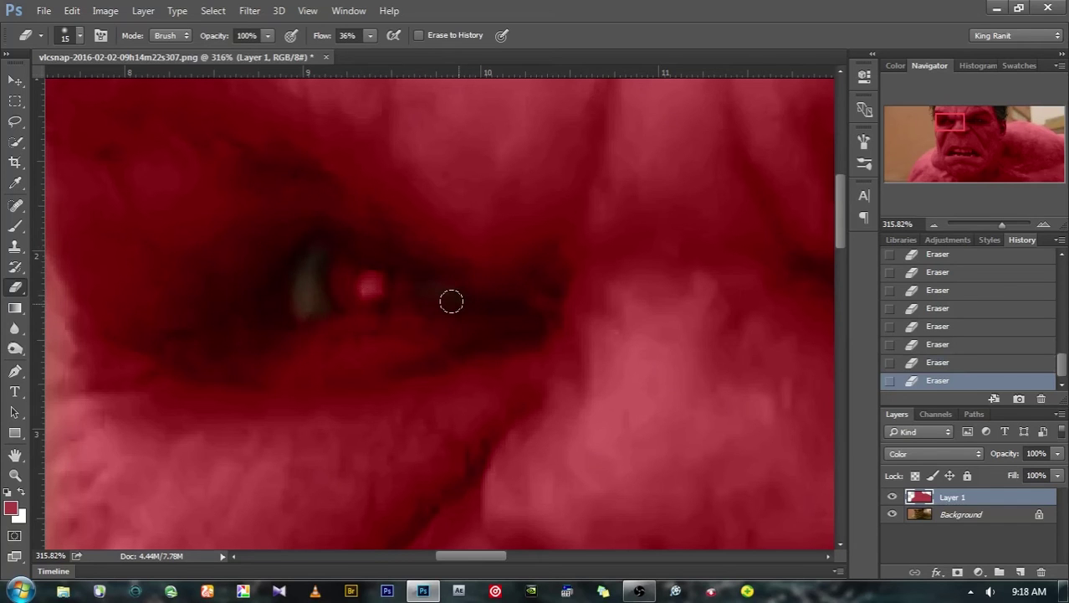
left_click(367, 283)
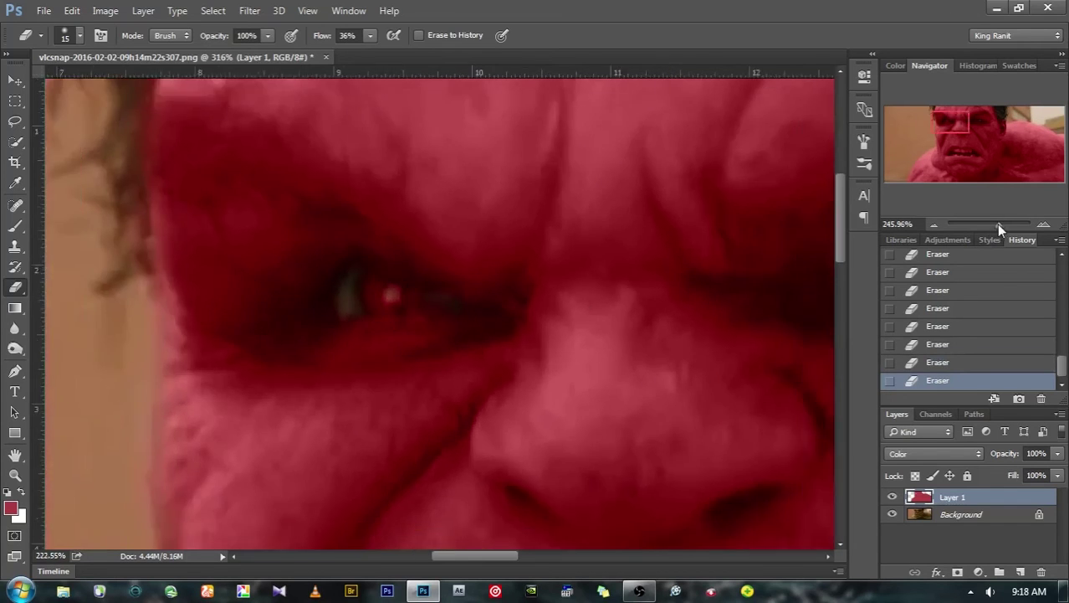
Erase the red tint from the teeth, redoing it after stepping back in History
left_click_drag(1002, 224, 985, 225)
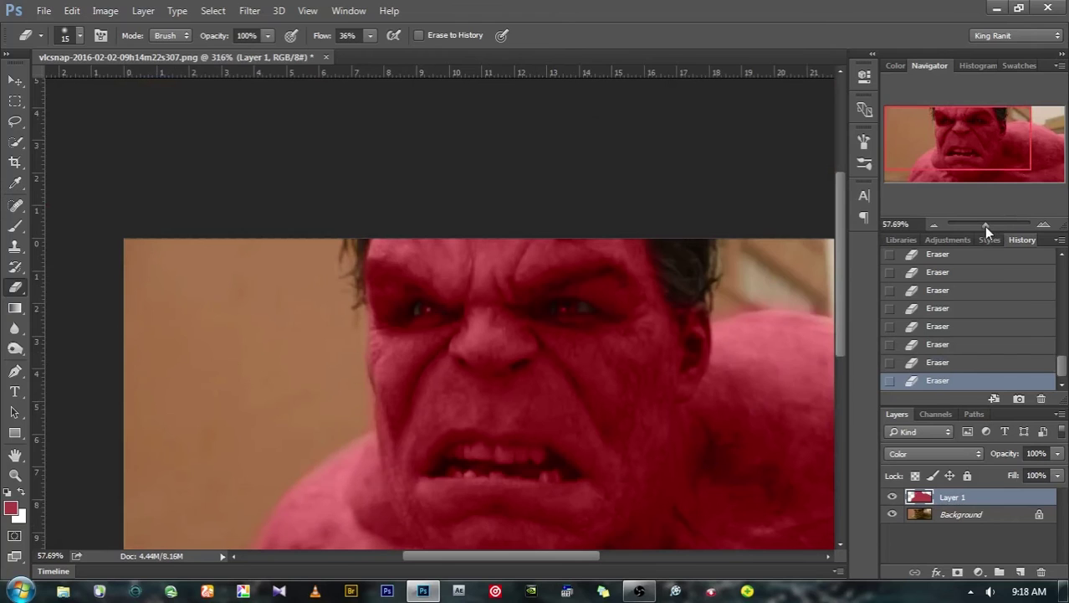
left_click_drag(673, 246, 673, 150)
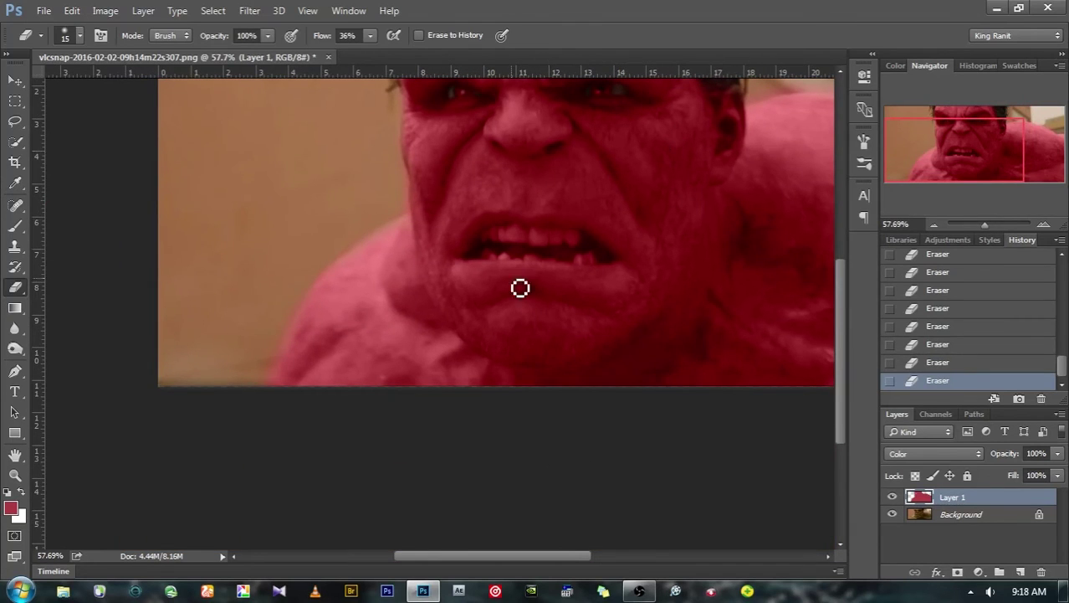
left_click_drag(569, 264, 578, 258)
left_click_drag(558, 261, 611, 258)
left_click(918, 364)
left_click(926, 328)
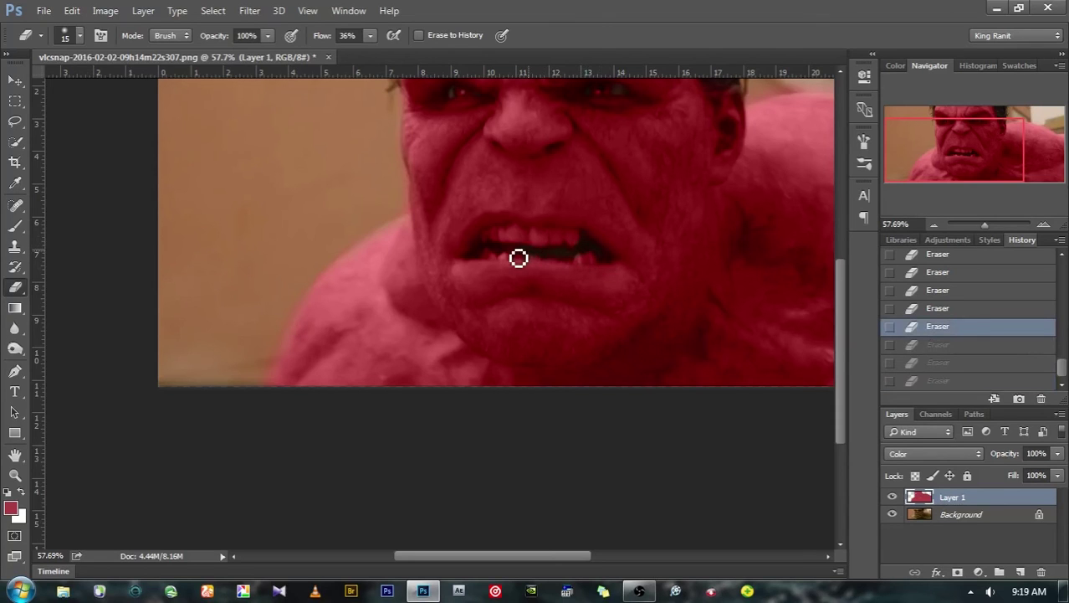
left_click(494, 252)
Bring the face and shoulder into view and enlarge the eraser to 60 px
mouse_move(704, 352)
left_mouse_down()
mouse_move(459, 283)
mouse_move(543, 506)
left_mouse_up()
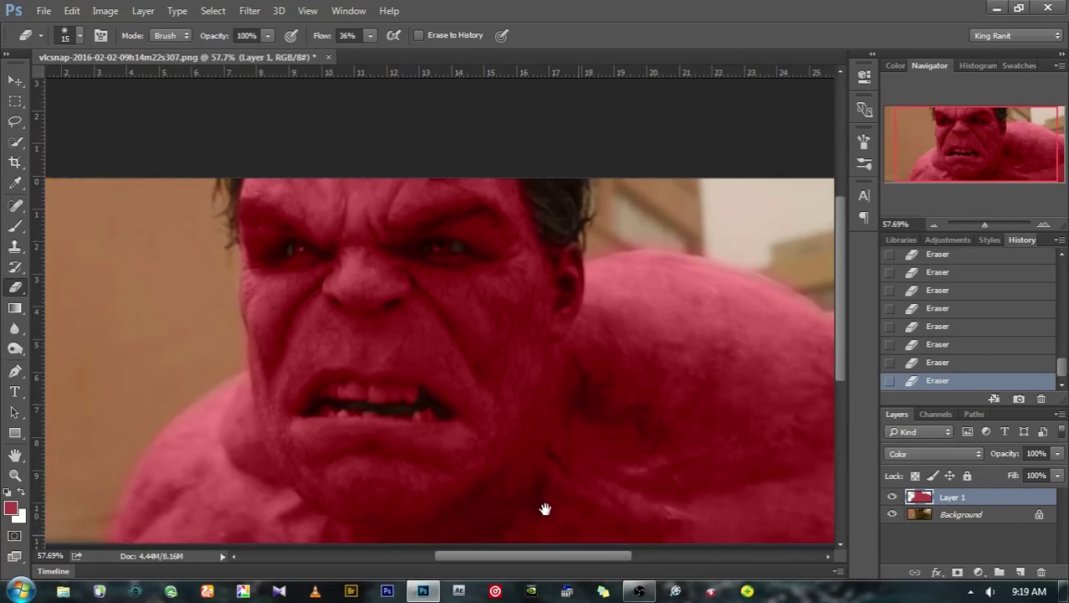
key("bracketright")
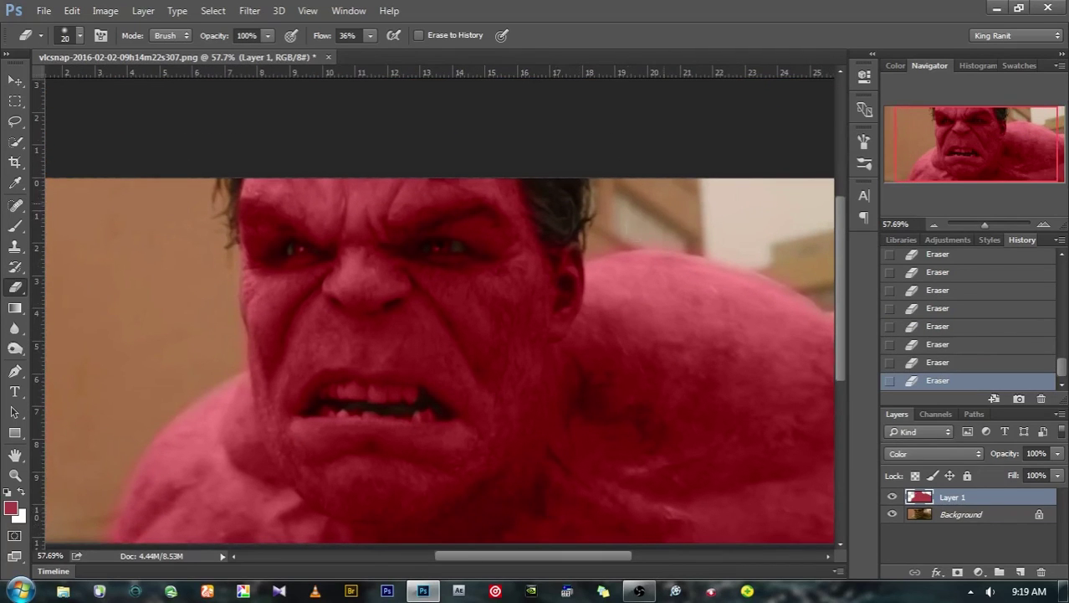
key("bracketright")
scroll(1017, 401, "down", 1)
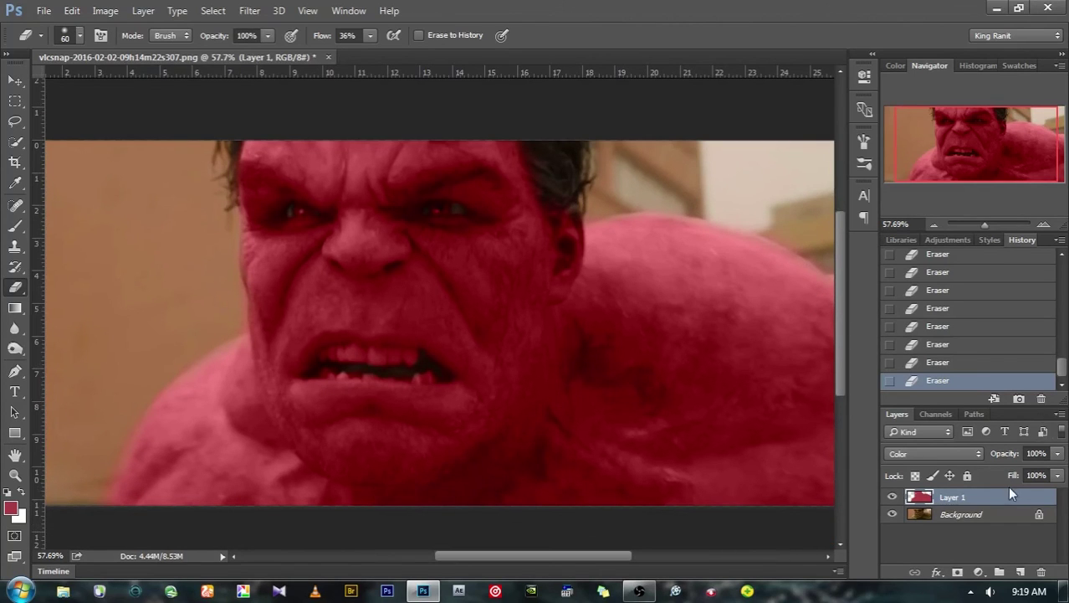
Add Layer 2 above the colour layer and soft-brush red over both eyes and the mouth
right_click(993, 503)
left_click(995, 565)
left_click(15, 226)
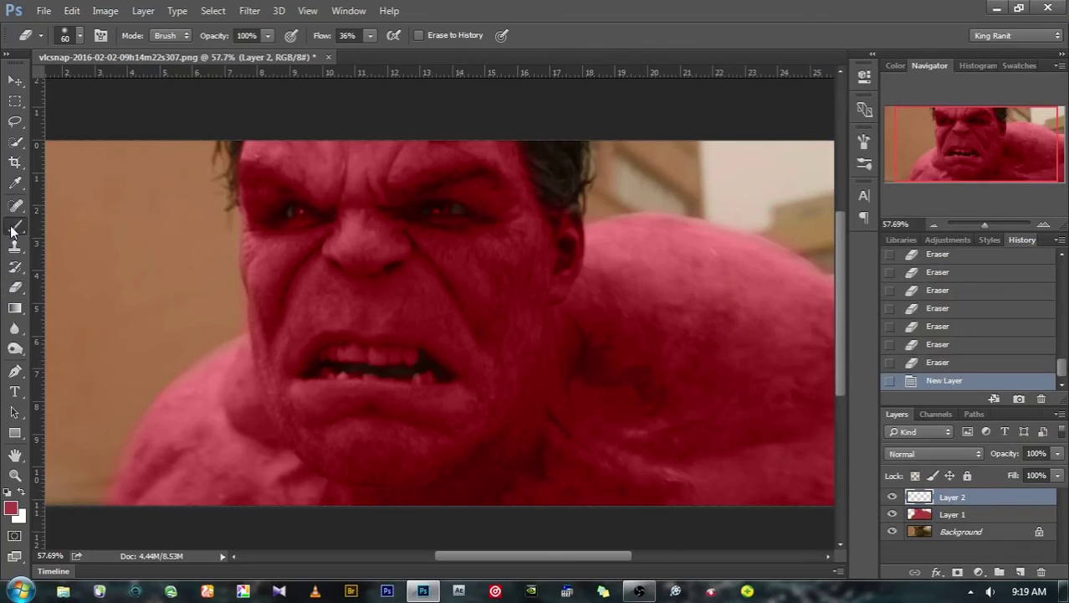
left_click_drag(442, 196, 425, 198)
mouse_move(284, 209)
left_mouse_down()
mouse_move(272, 201)
mouse_move(309, 209)
left_mouse_up()
mouse_move(351, 334)
left_mouse_down()
mouse_move(381, 353)
mouse_move(310, 354)
mouse_move(439, 364)
left_mouse_up()
Blend Layer 2 as Color at 44% opacity, then zoom out to the whole image
left_click(927, 449)
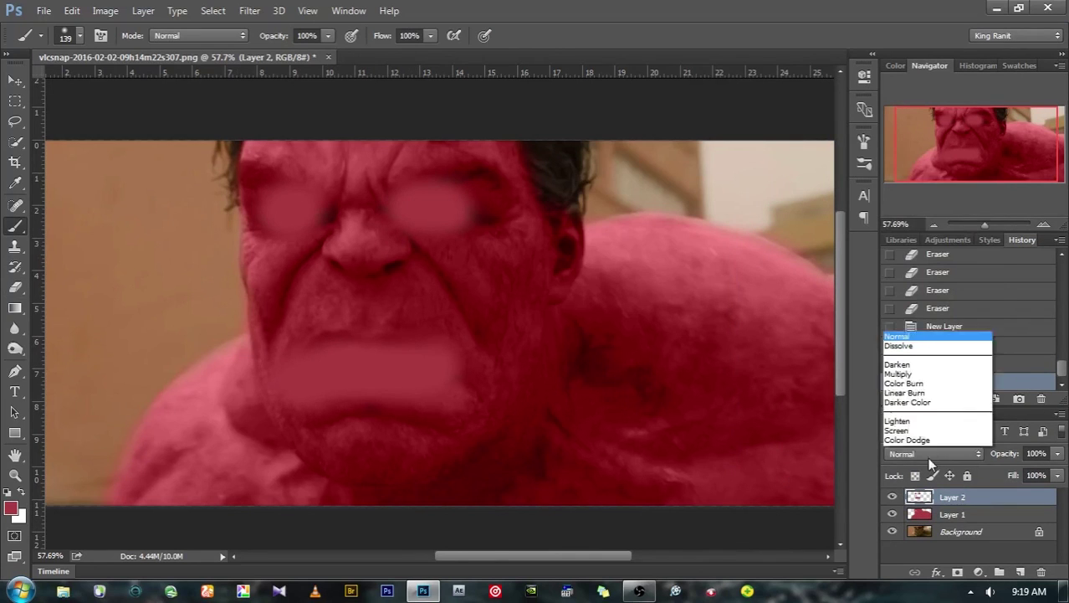
left_click(925, 242)
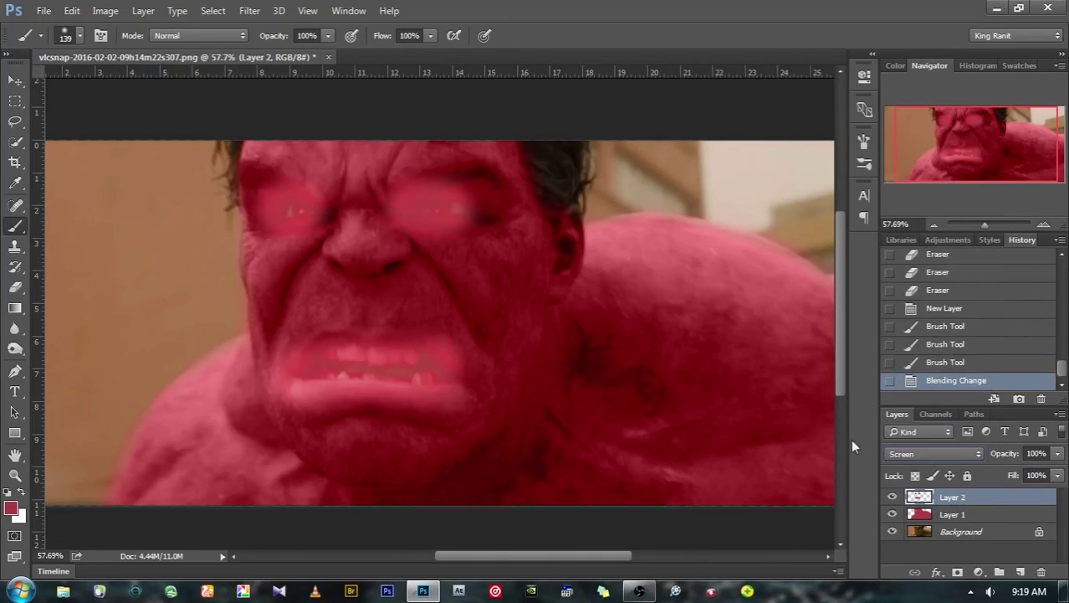
left_click(887, 454)
left_click(908, 427)
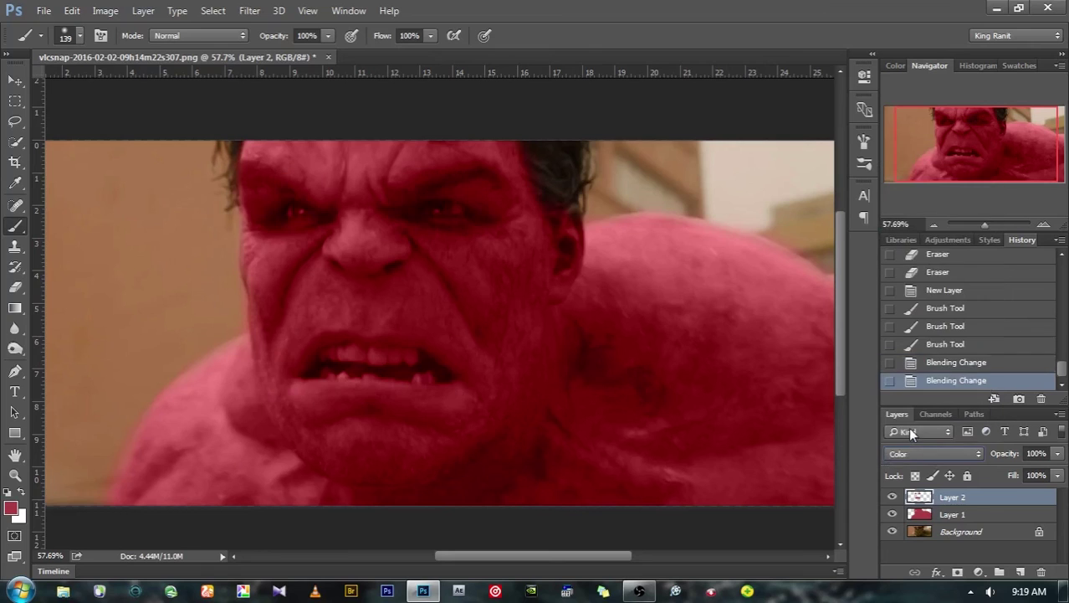
mouse_move(1058, 456)
left_mouse_down()
mouse_move(990, 461)
mouse_move(999, 467)
left_mouse_up()
key("Up")
key("Up")
key("Up")
key("Up")
key("Up")
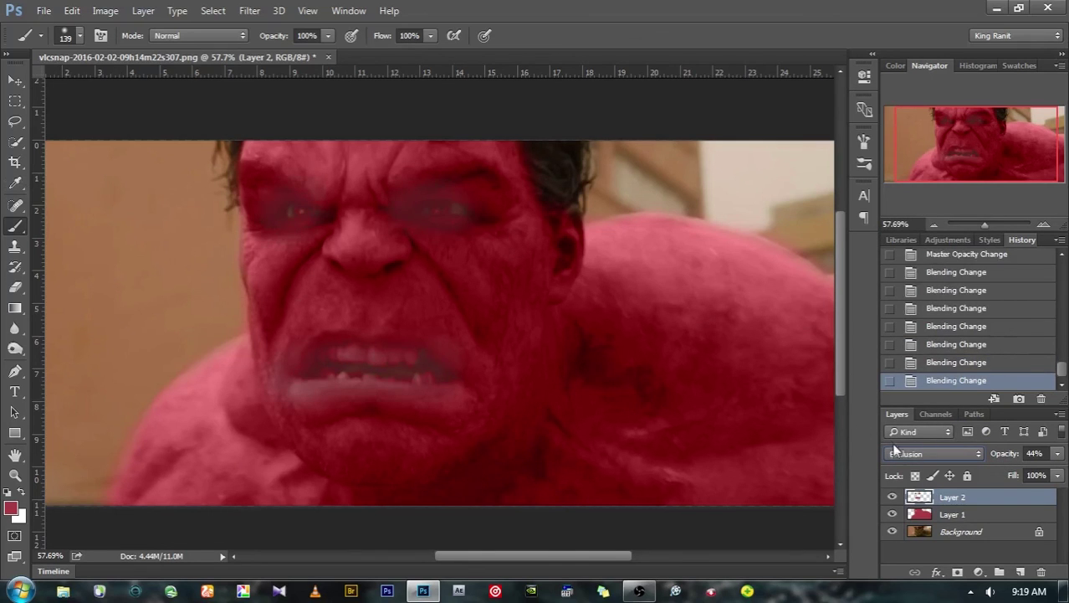
left_click(894, 453)
left_click(908, 438)
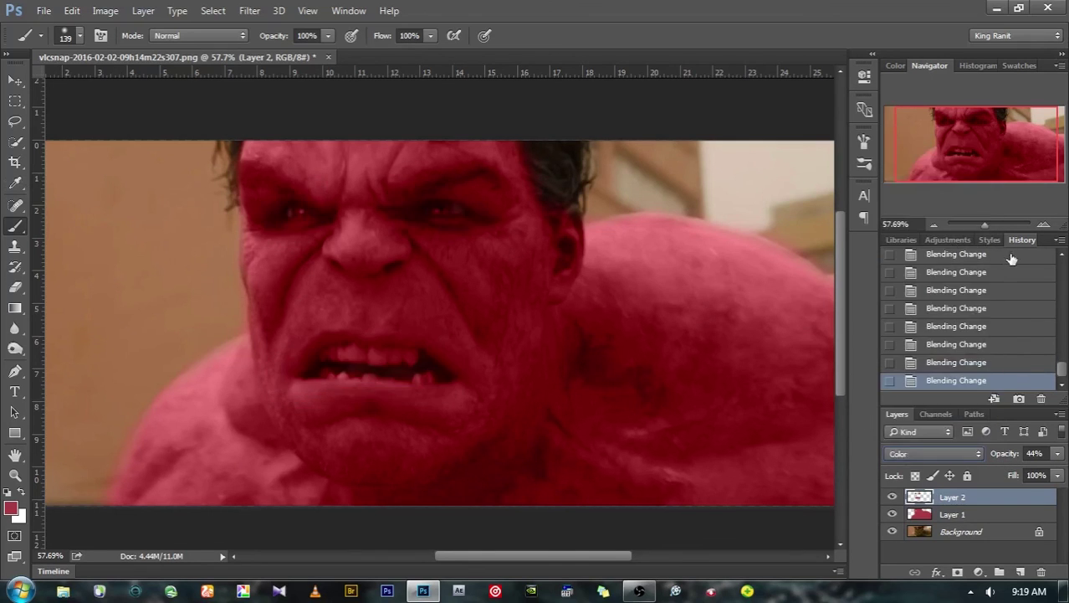
left_click_drag(980, 224, 982, 226)
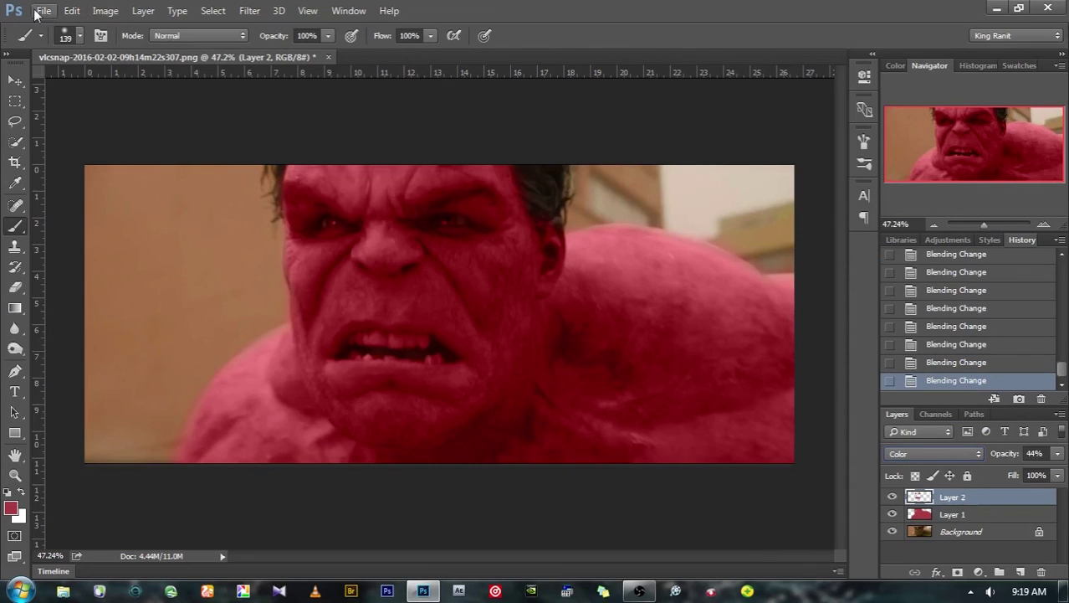
left_click(638, 591)
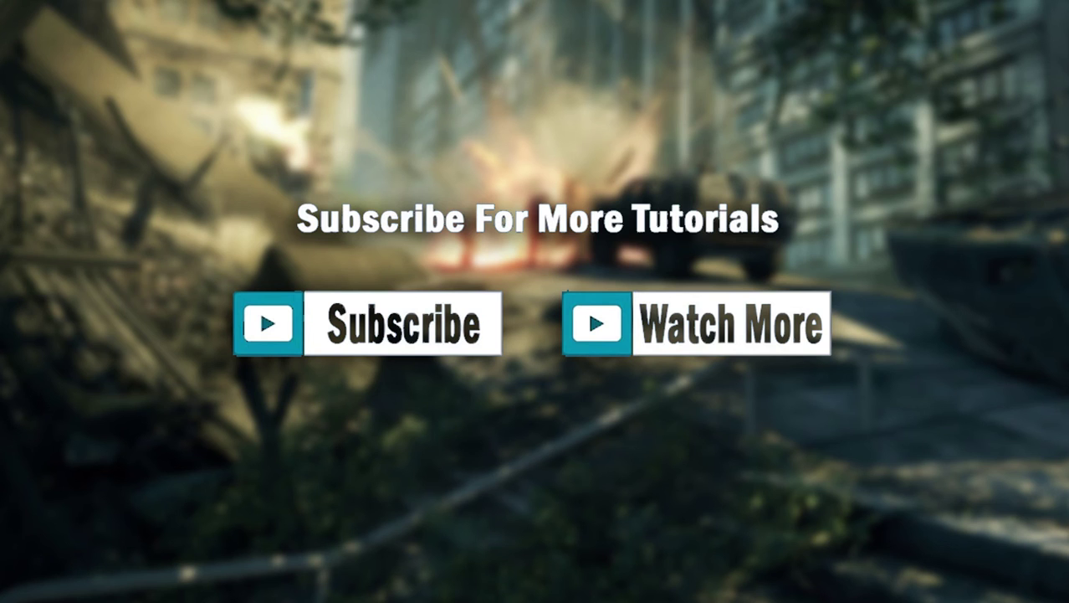